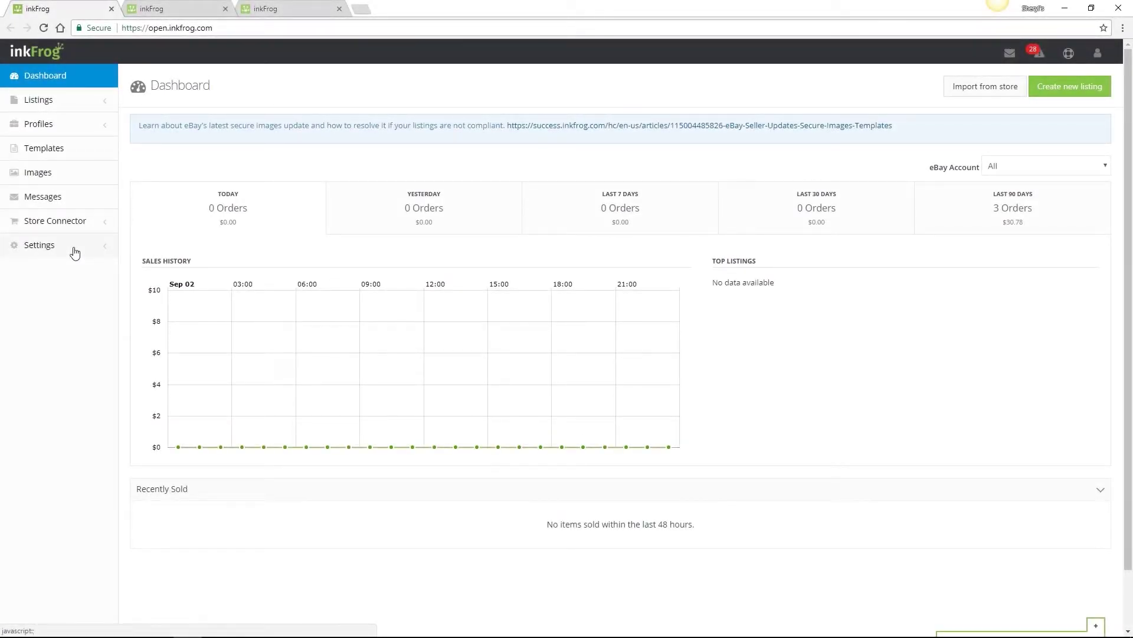
Step: Expand Settings to show the eBay Accounts page with both linked accounts active
left_click(75, 253)
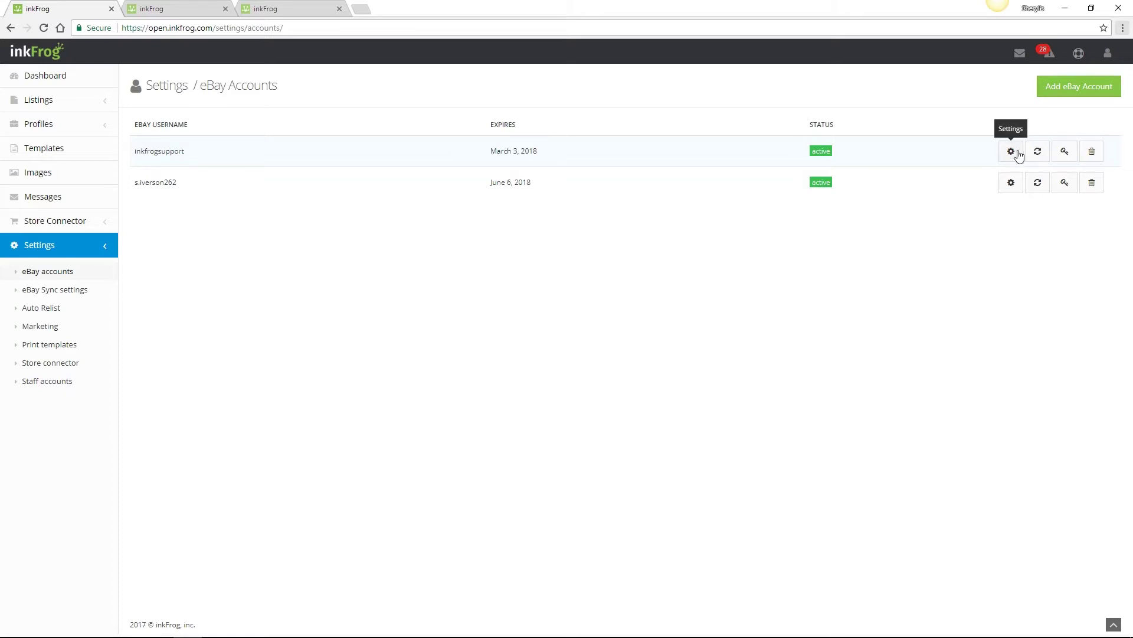
left_click(1090, 150)
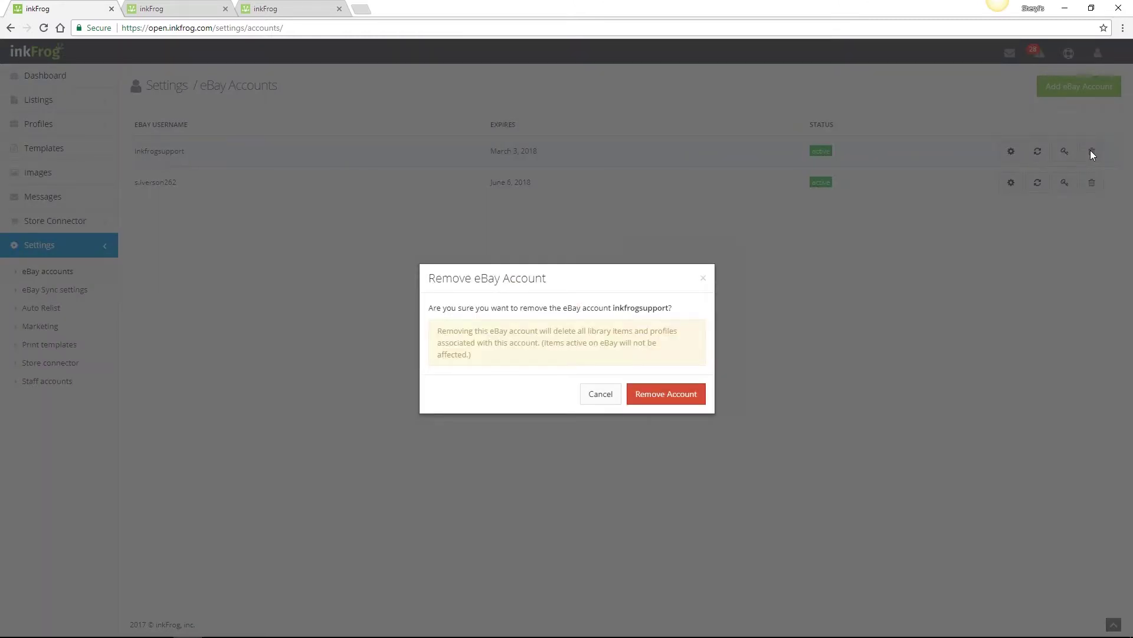
Step: Cancel the account removal and refresh the first linked eBay account
left_click(678, 395)
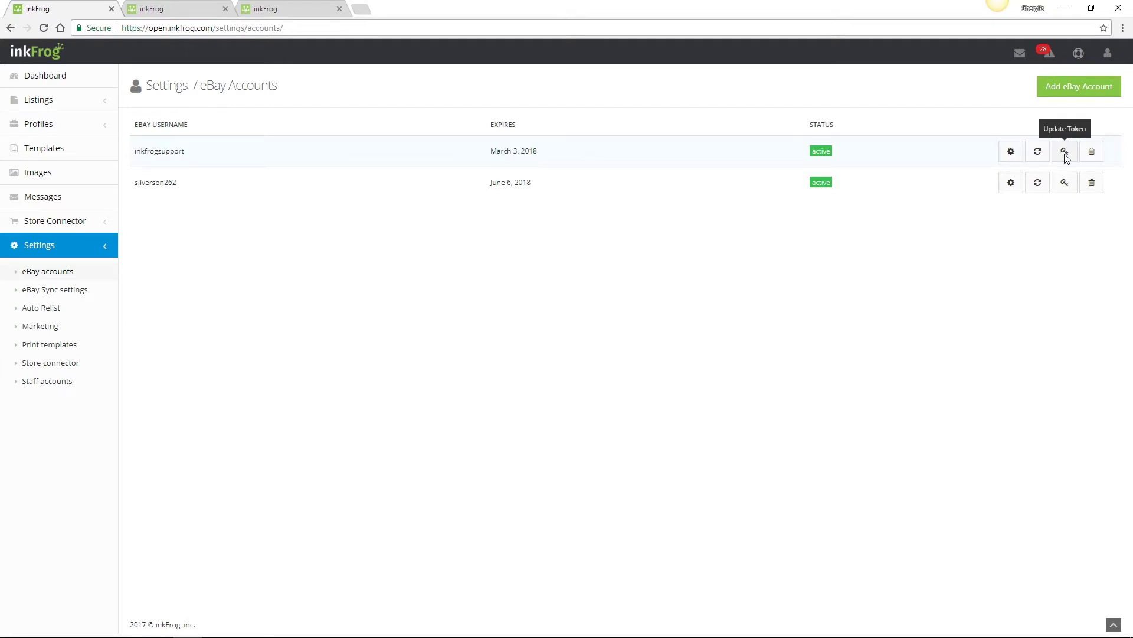
key("alt")
left_click(1030, 161)
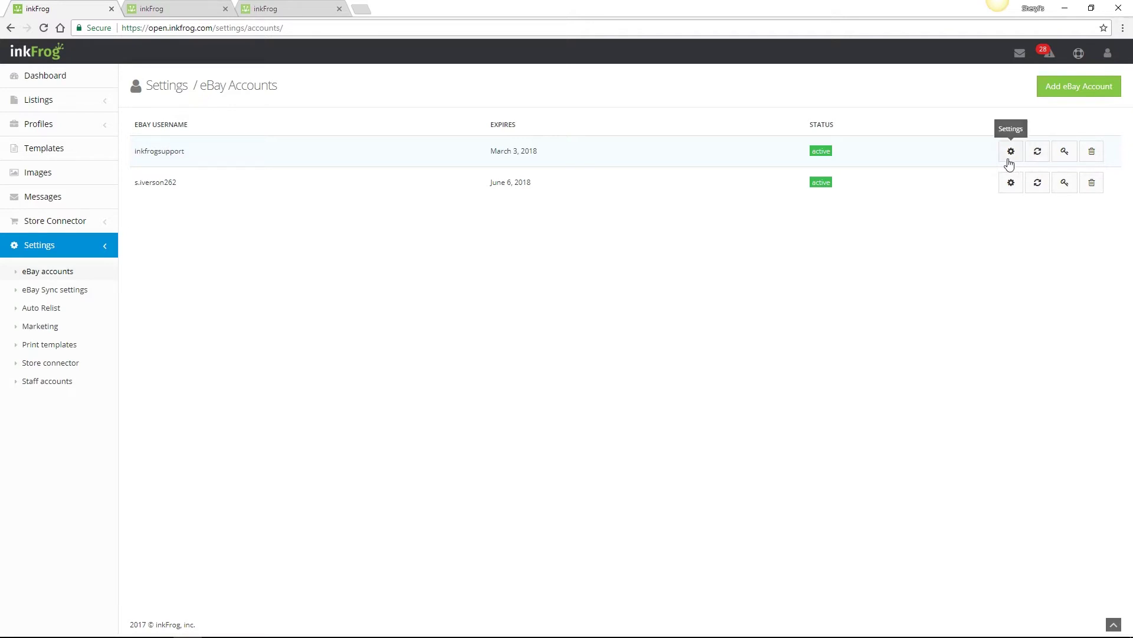
Step: Open the first account's settings, read the discount pricing and pickup help, then close without saving
left_click(1009, 154)
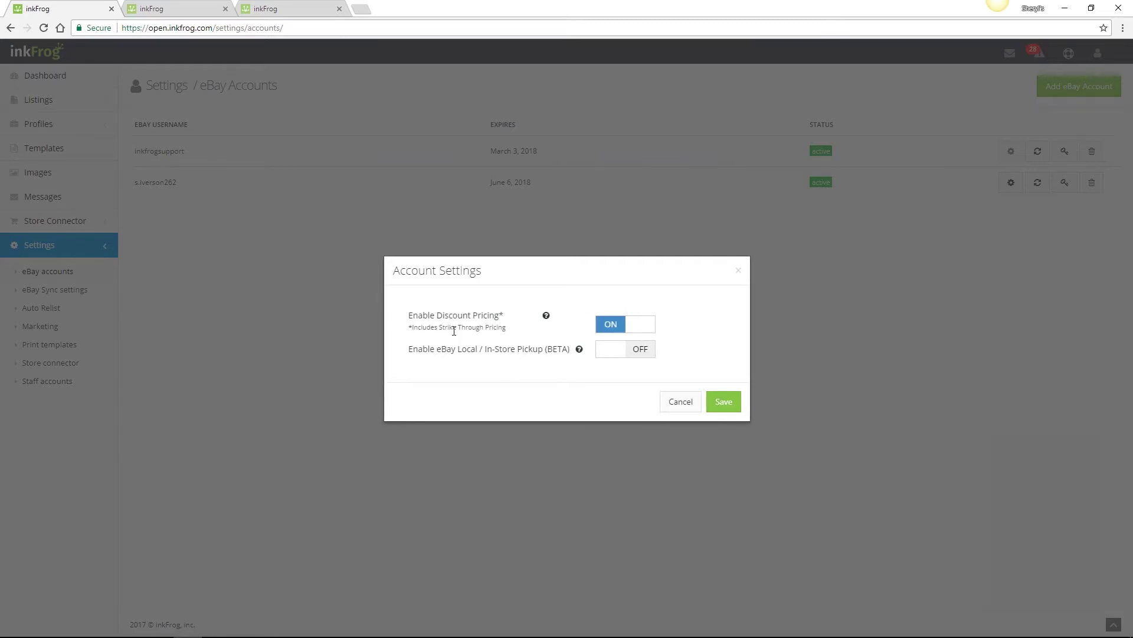
mouse_move(546, 319)
mouse_move(580, 357)
key("Escape")
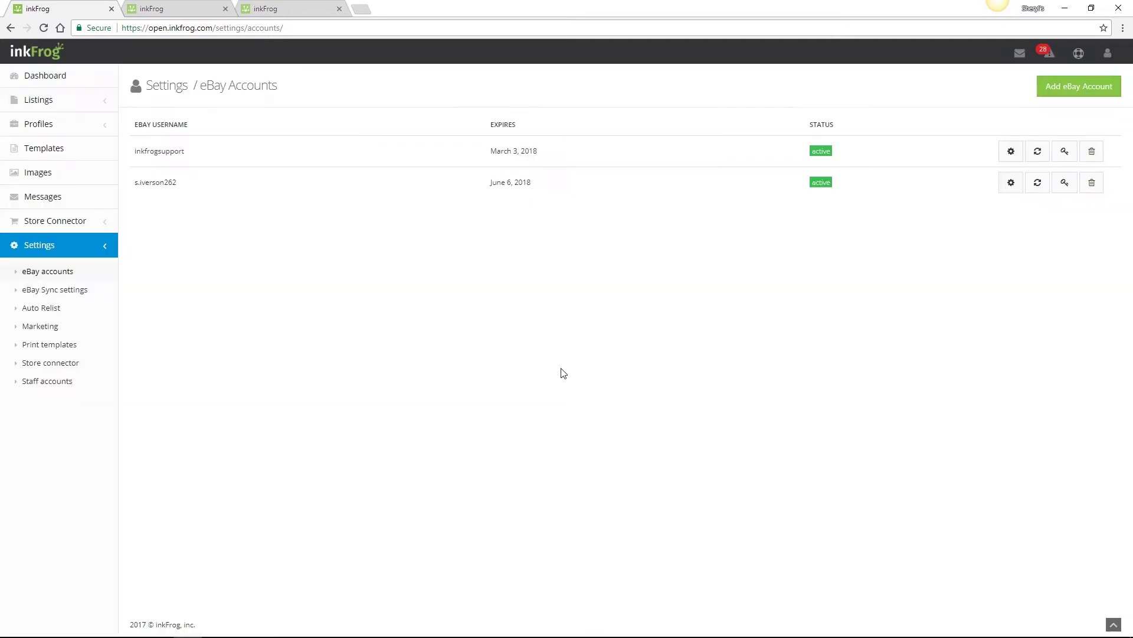
Step: Enable Use eBay Global Shipping Program in the edited shipping profile and save it
left_click(60, 292)
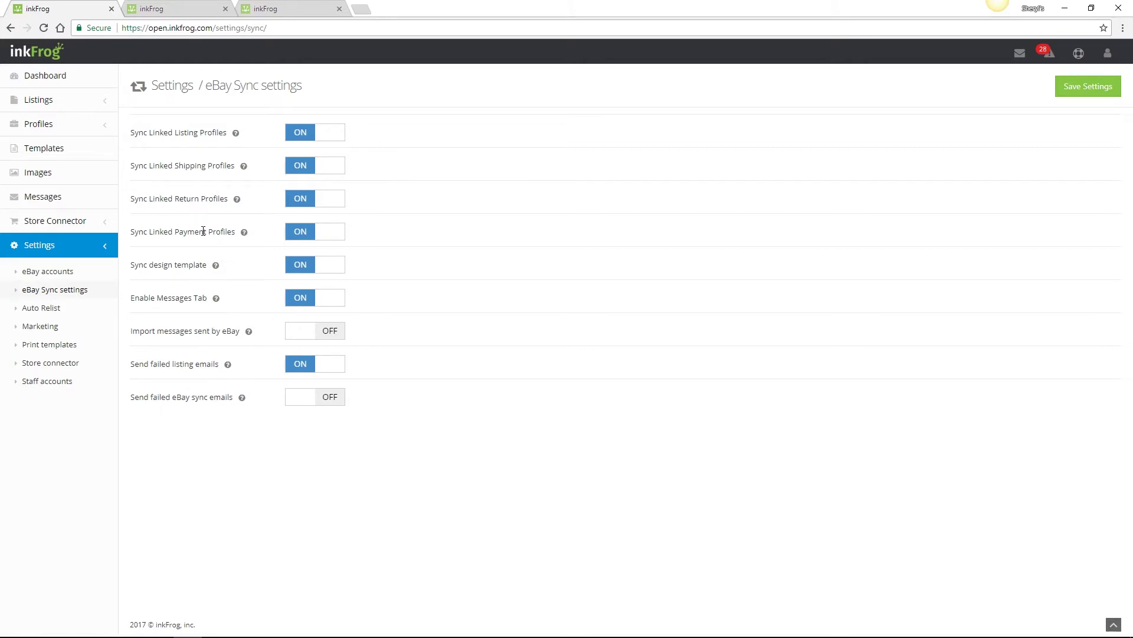
key("ctrl+Tab")
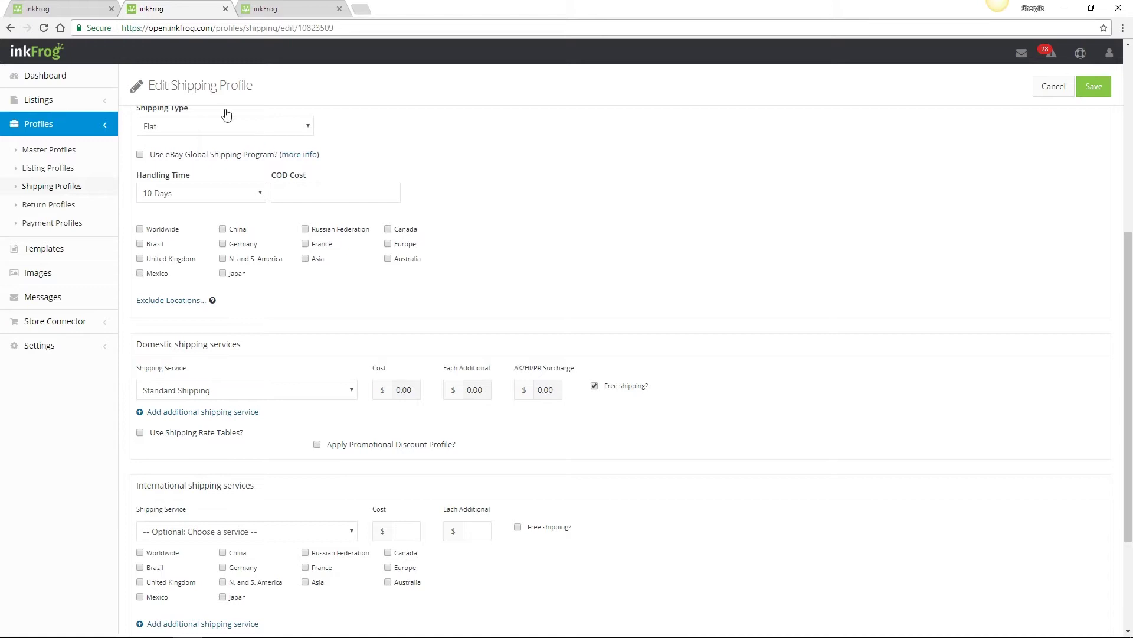
left_click(140, 155)
left_click(1092, 87)
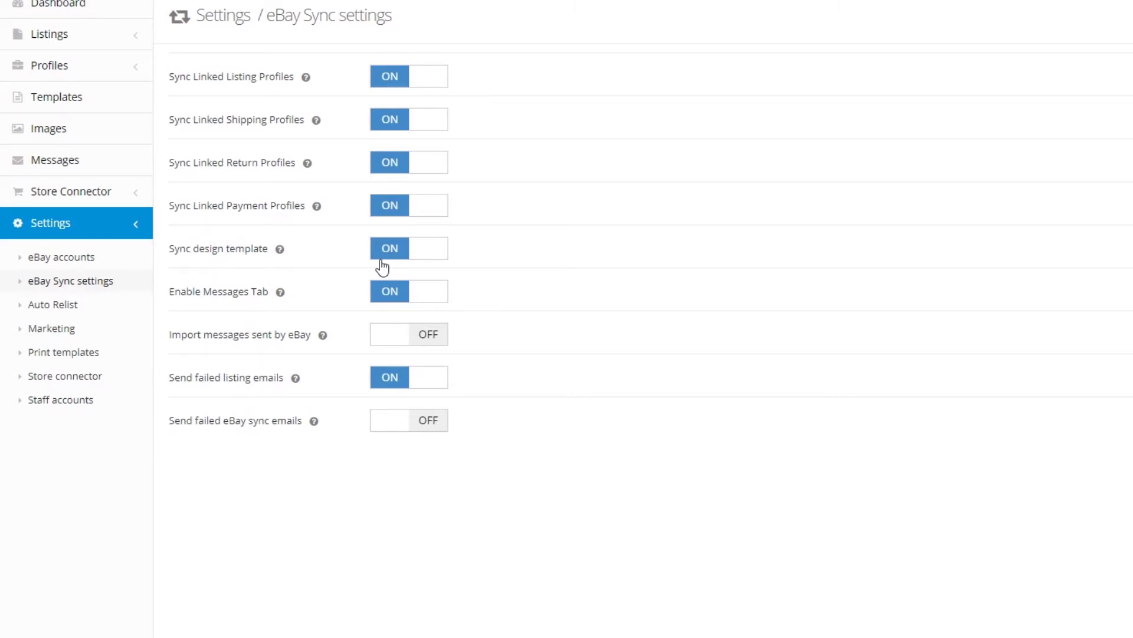
Step: Switch Send failed eBay sync emails ON, leaving eBay message import off
key("Tab")
left_click(373, 342)
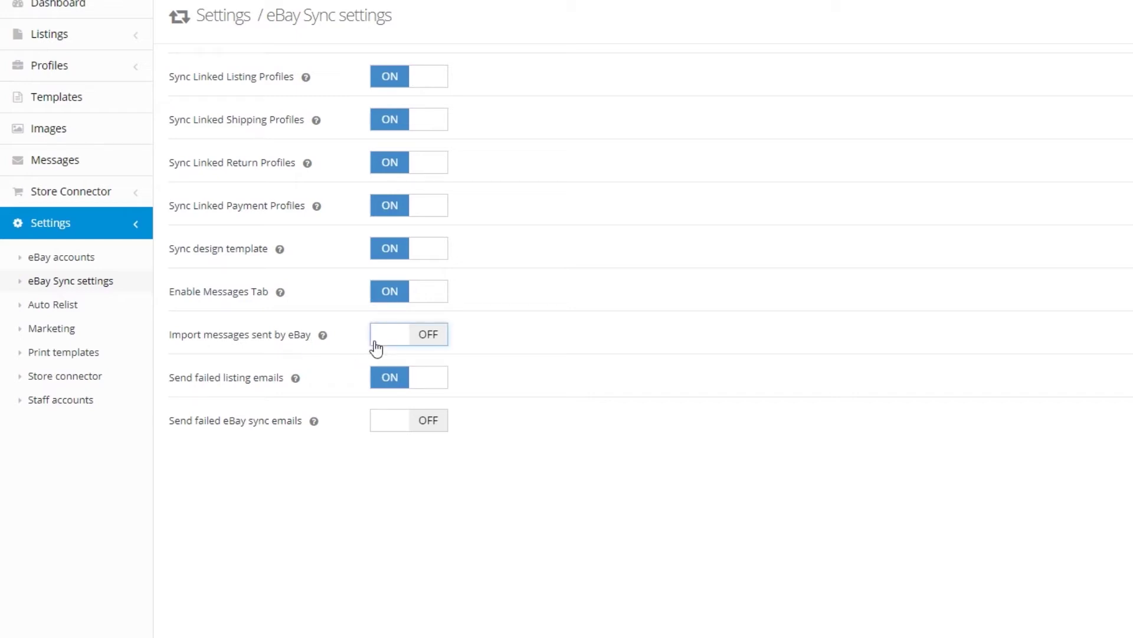
left_click(420, 344)
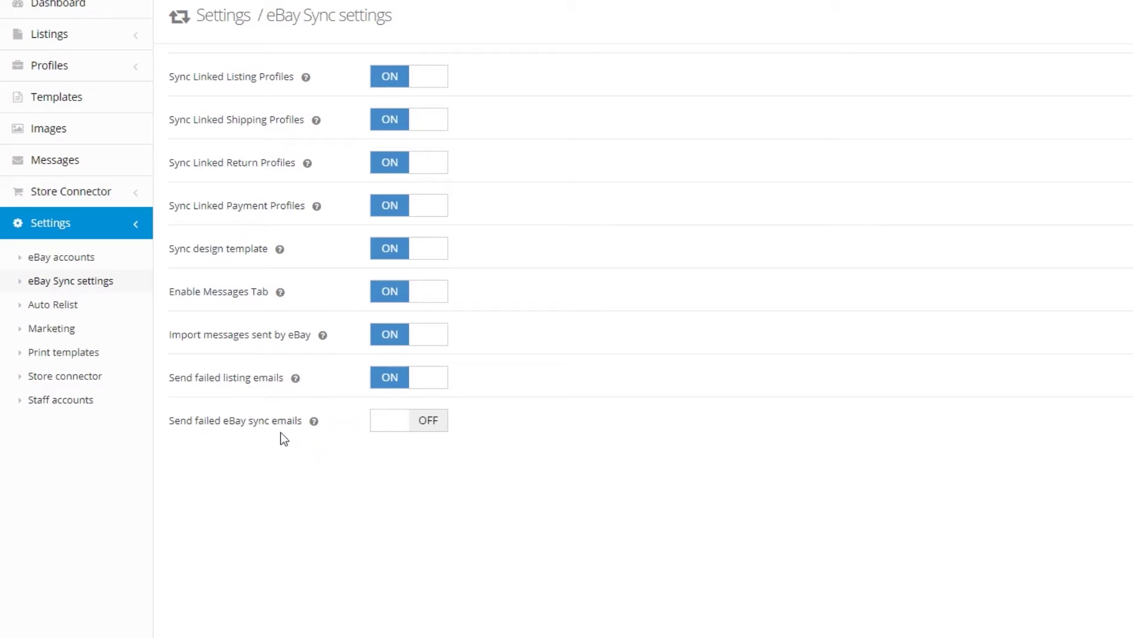
left_click(424, 422)
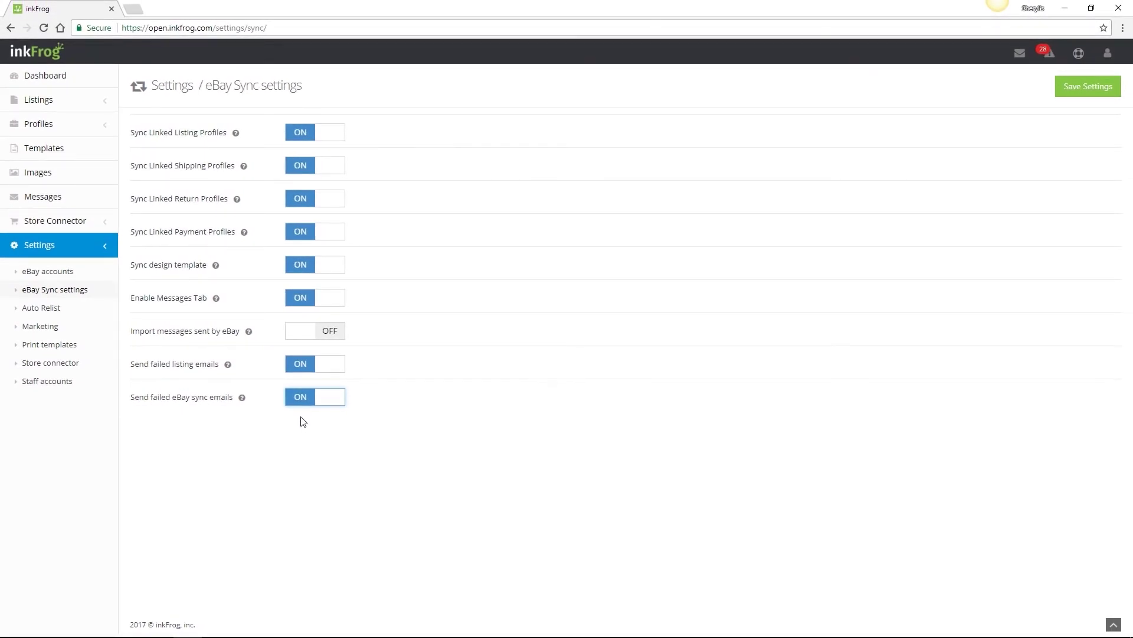
Step: In Auto Relist, keep eBay Account set to All and turn Auto-Relist Enabled on
left_click(71, 309)
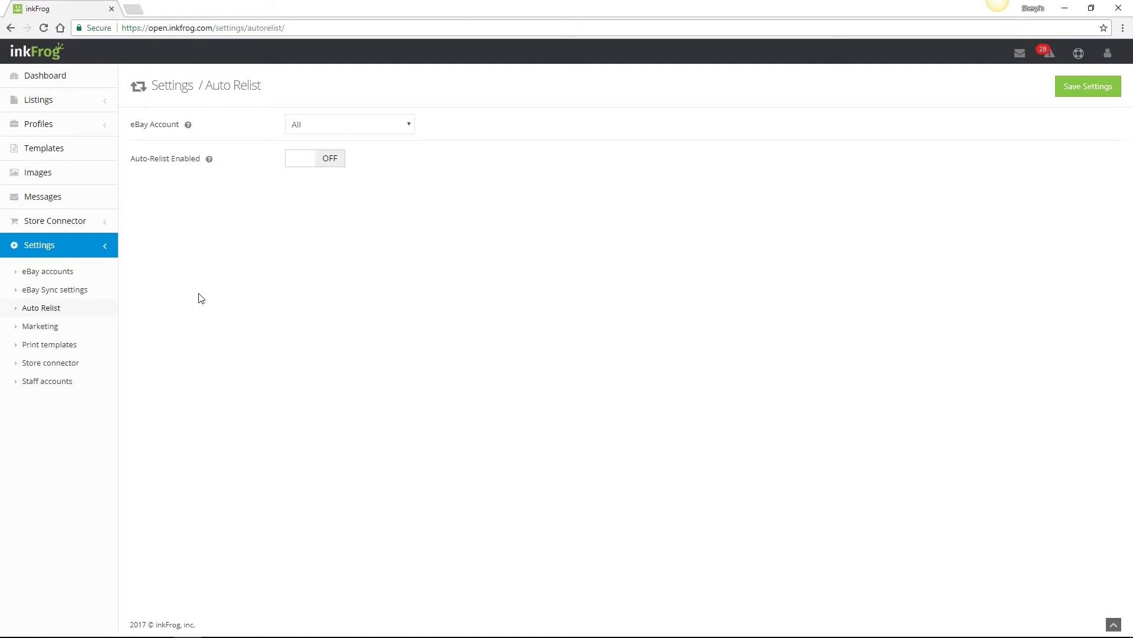
left_click(409, 127)
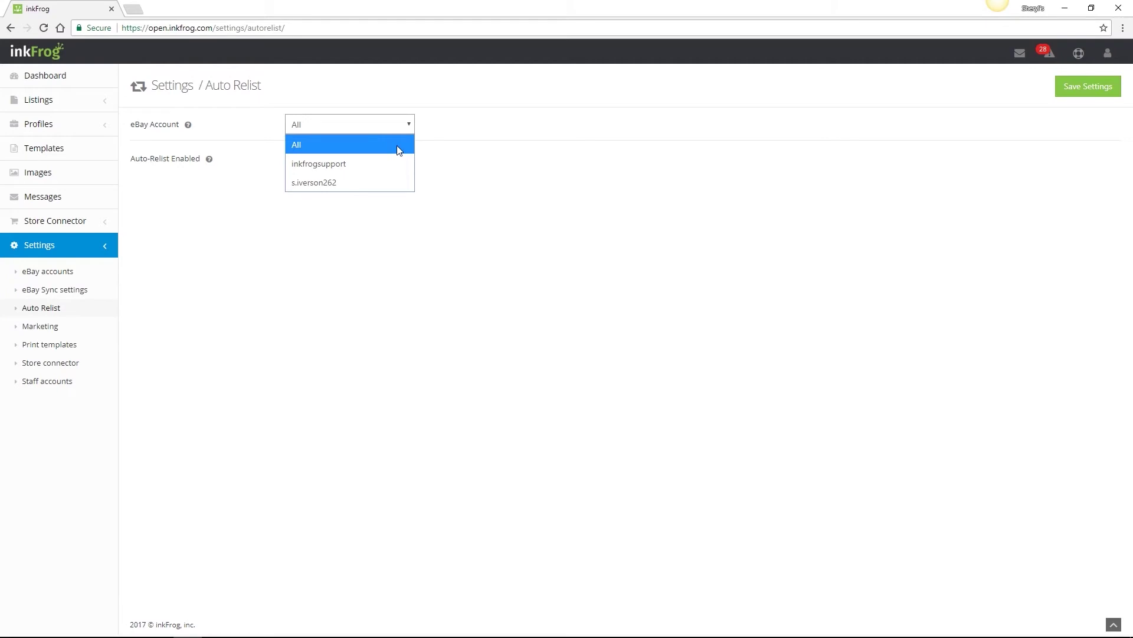
left_click(396, 145)
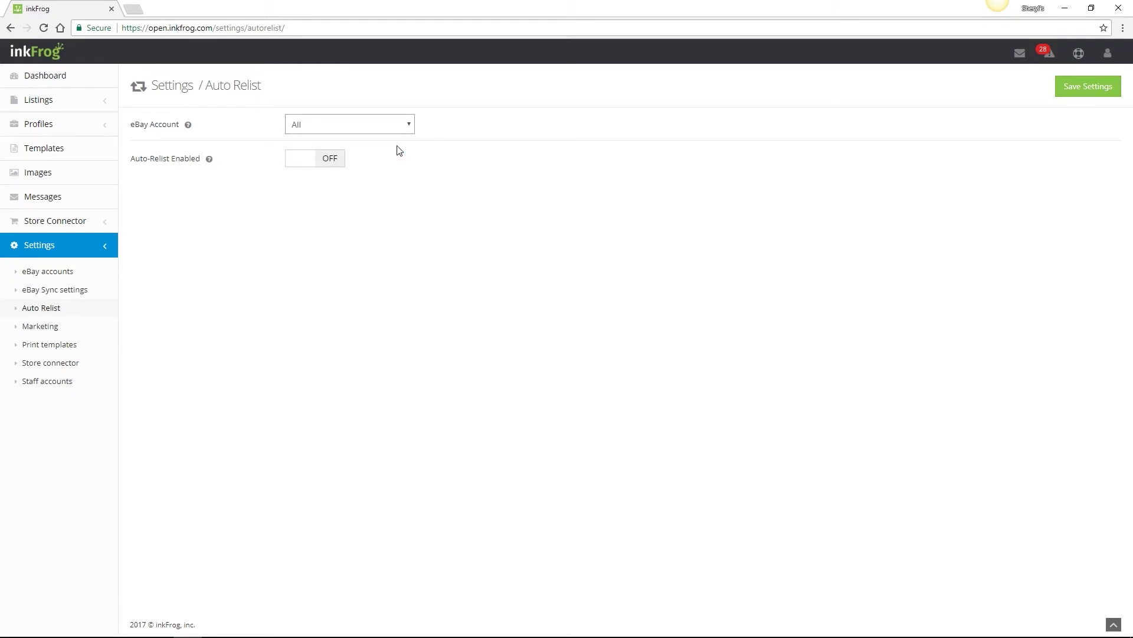
left_click(332, 161)
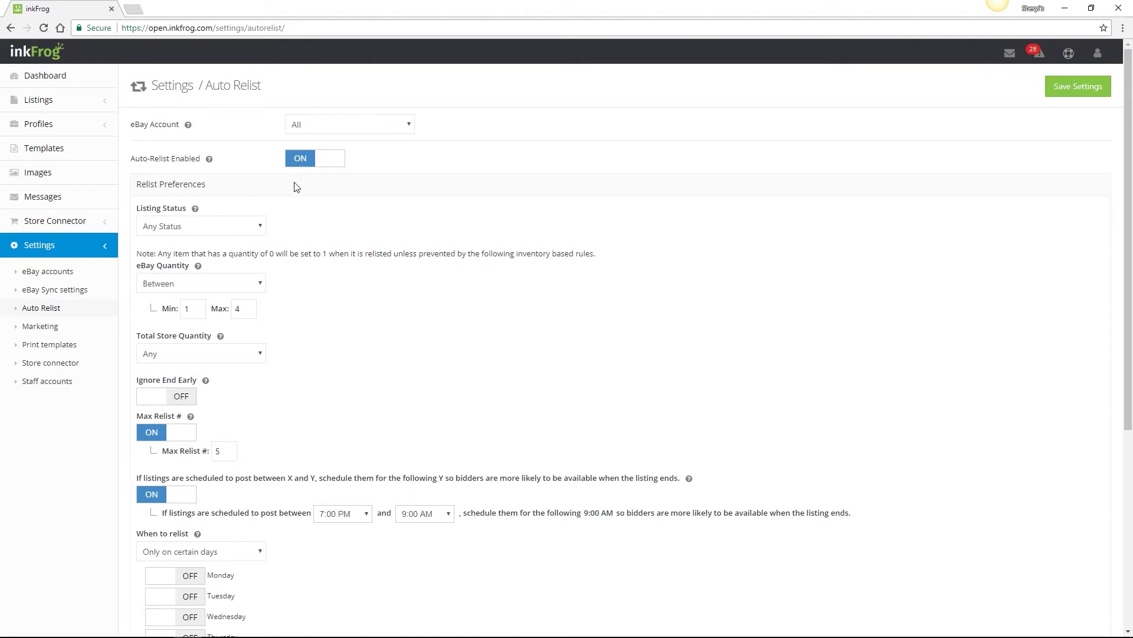
left_click(261, 228)
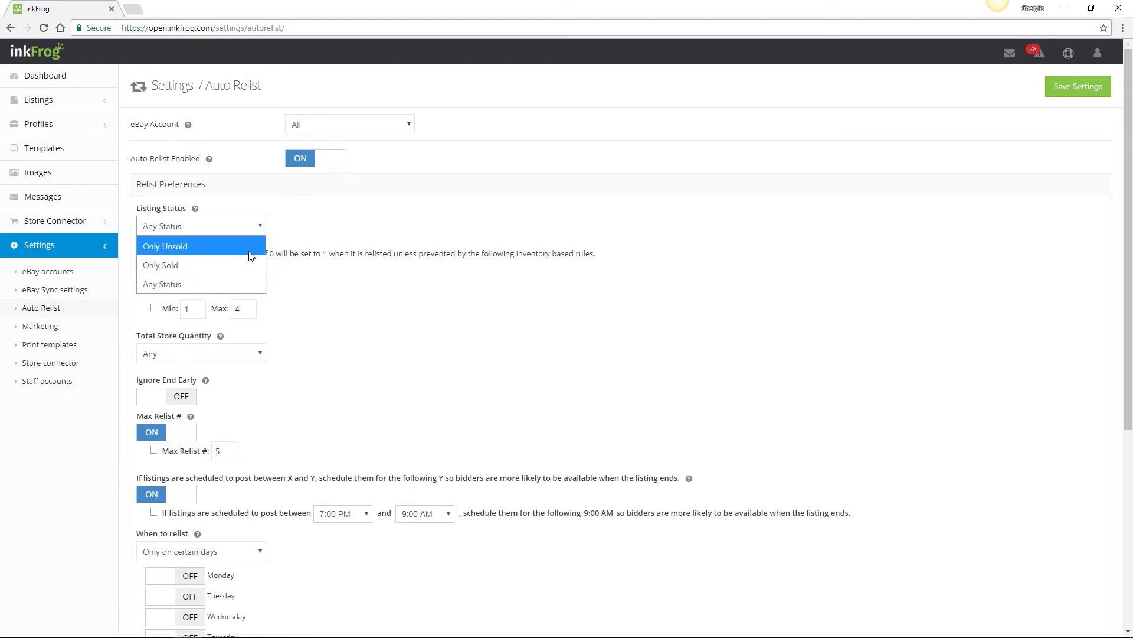
left_click(301, 232)
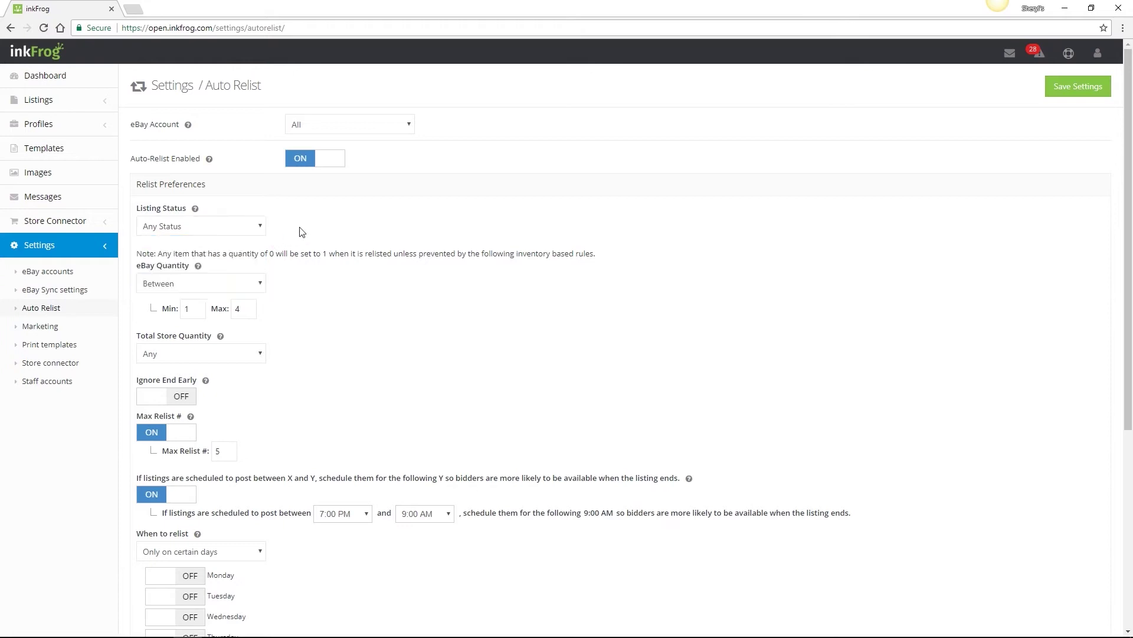
left_click(262, 288)
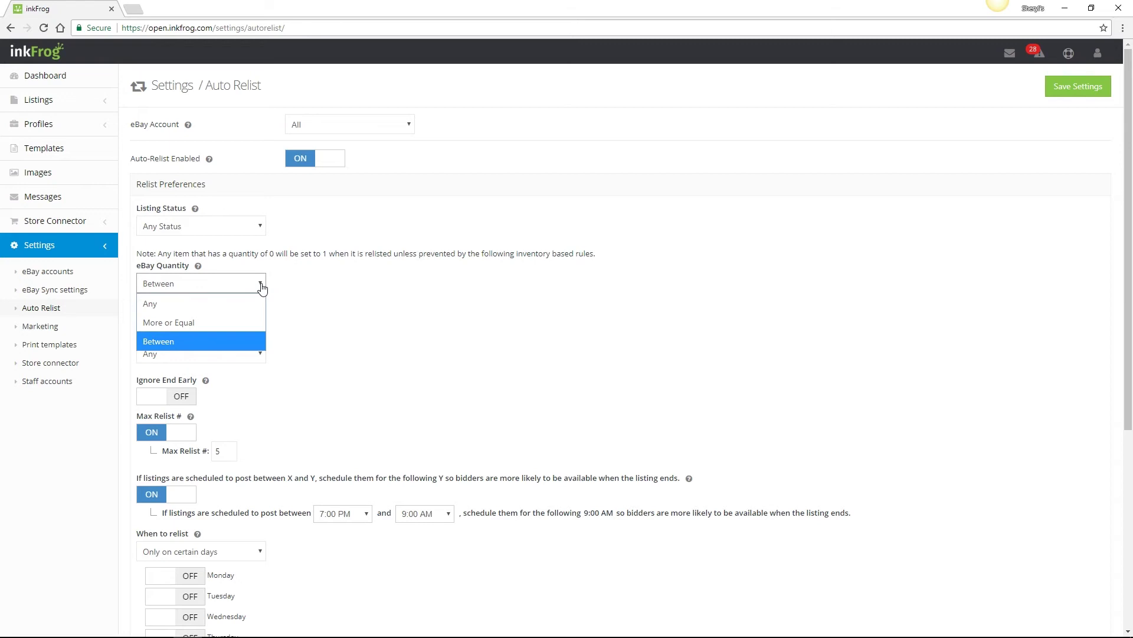
left_click(251, 340)
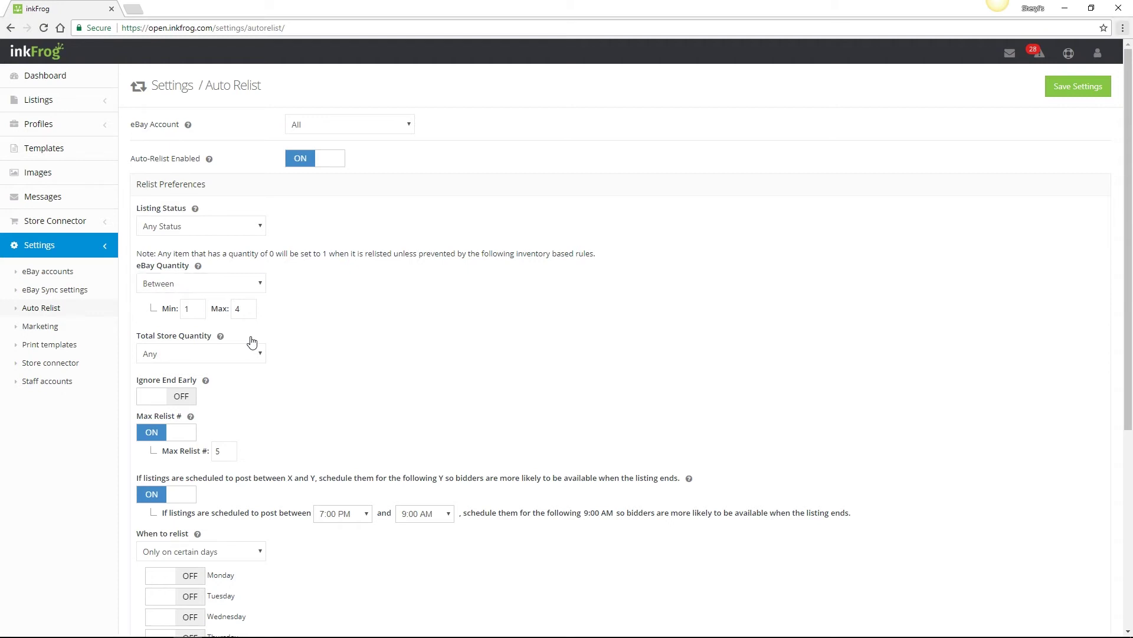
left_click(262, 358)
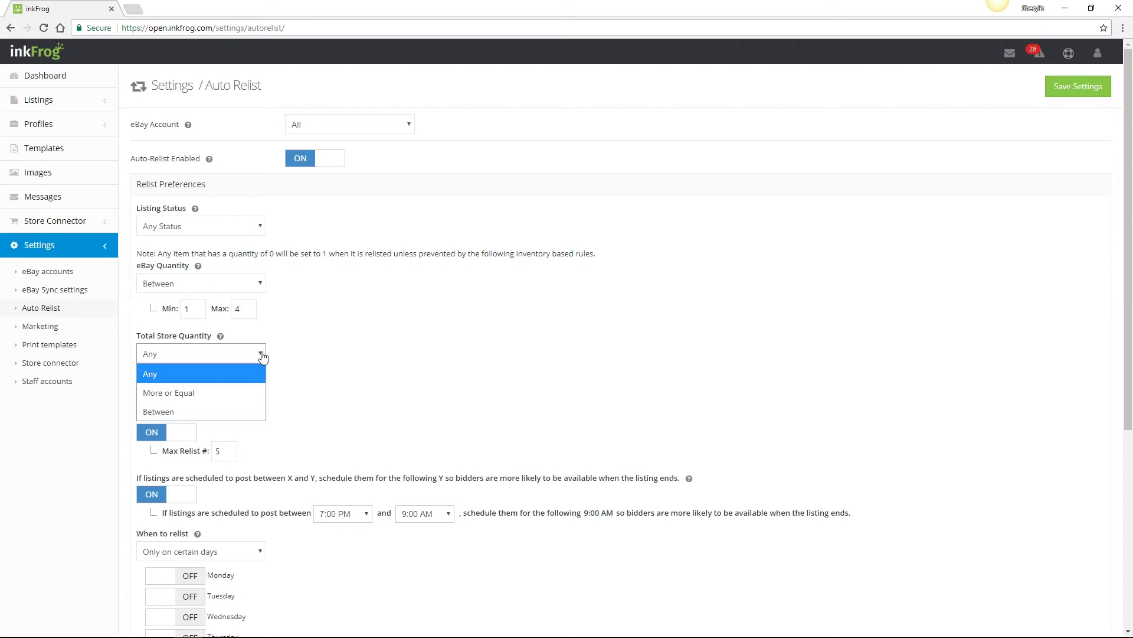
Step: Turn Ignore End Early on and select the Max Relist # field for editing
left_click(263, 358)
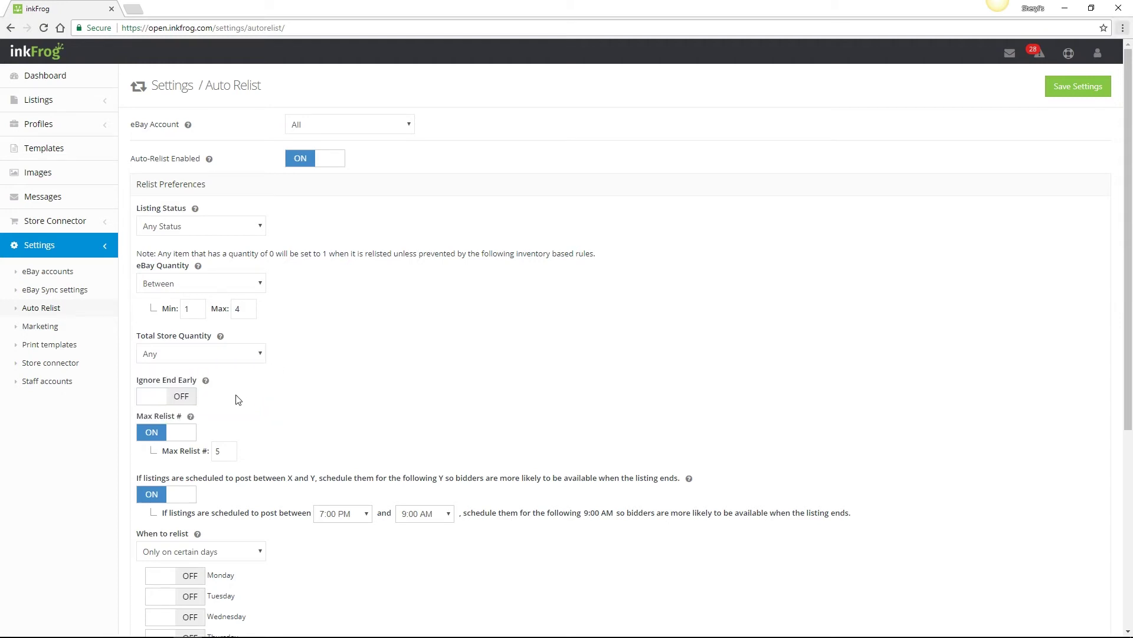
left_click(187, 404)
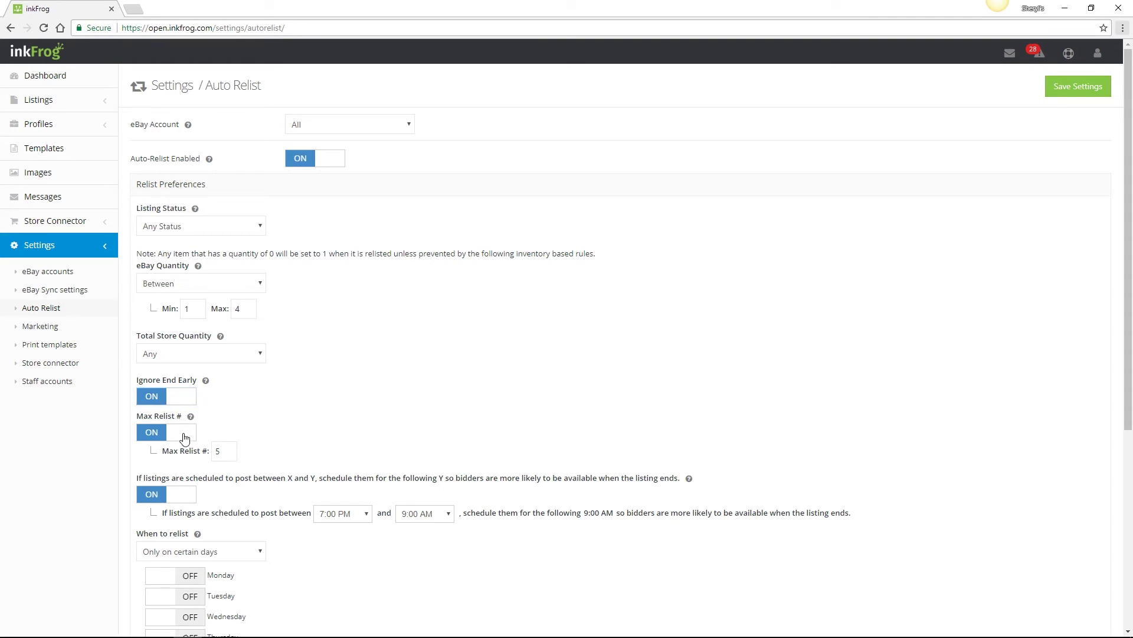
left_click(224, 452)
Step: Keep relisting on certain days only and set Listing Format to Fixed Price (including multisku)
scroll(602, 518, "down", 4)
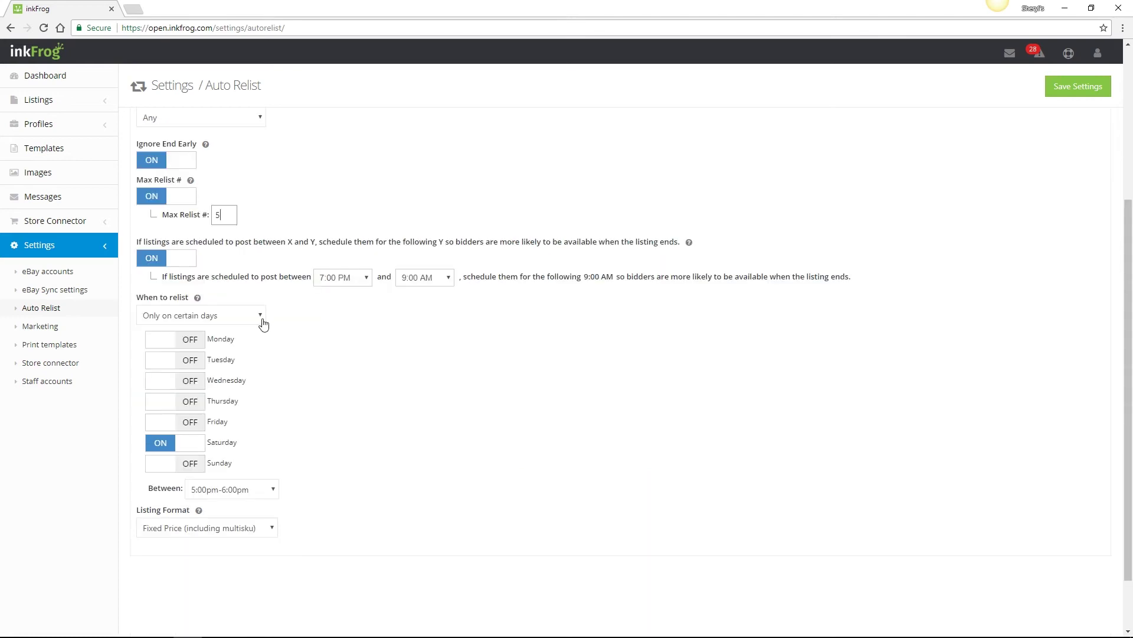
left_click(261, 321)
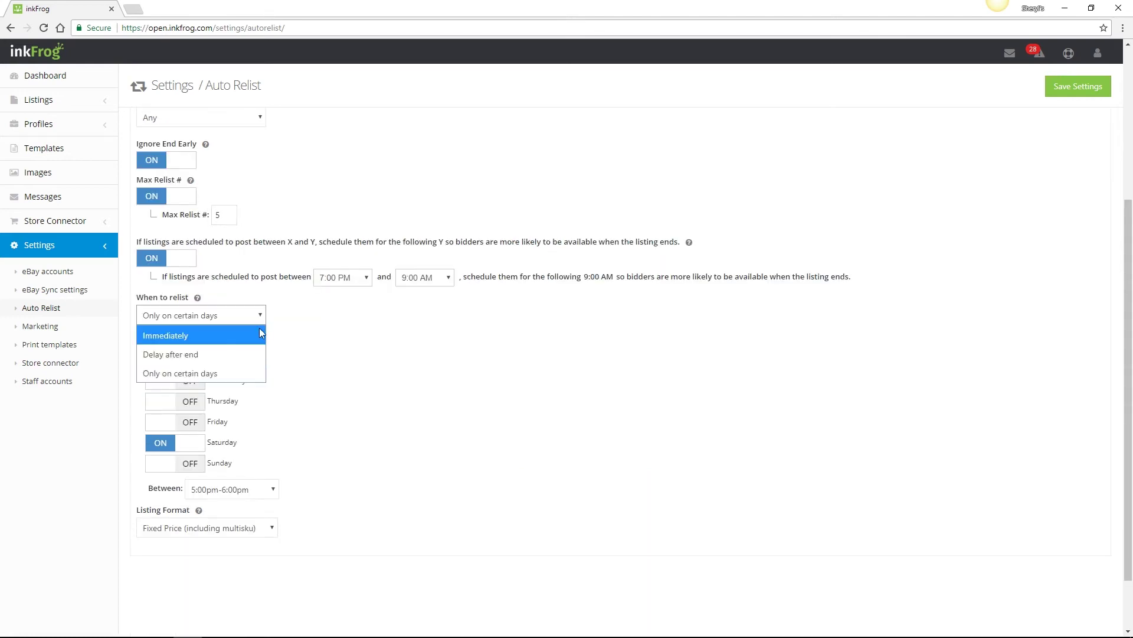
left_click(258, 369)
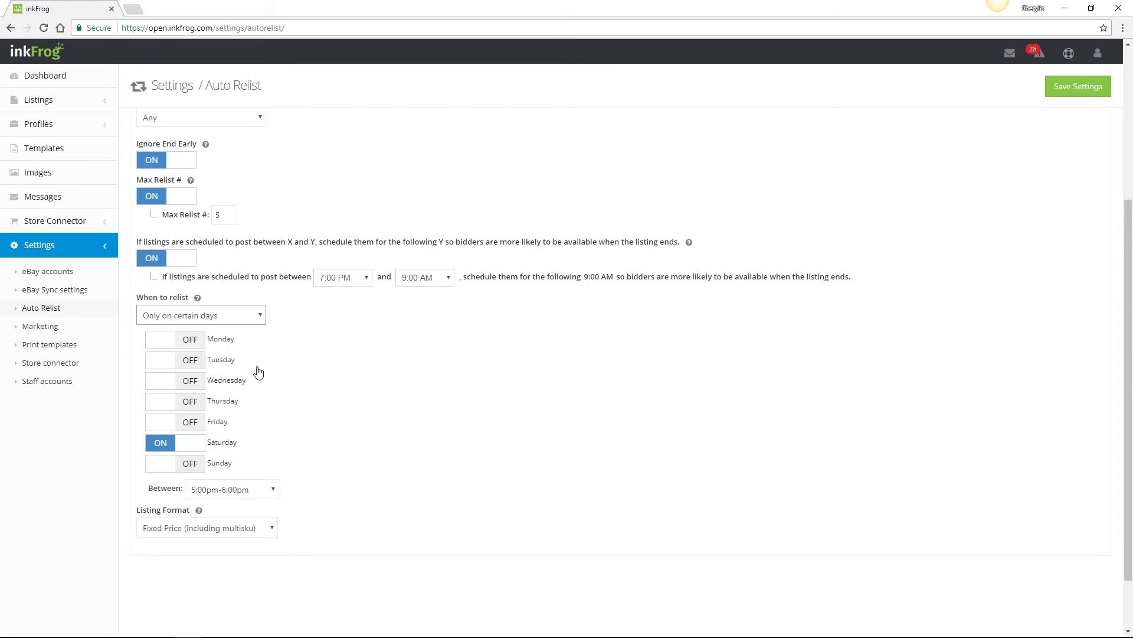
left_click(274, 529)
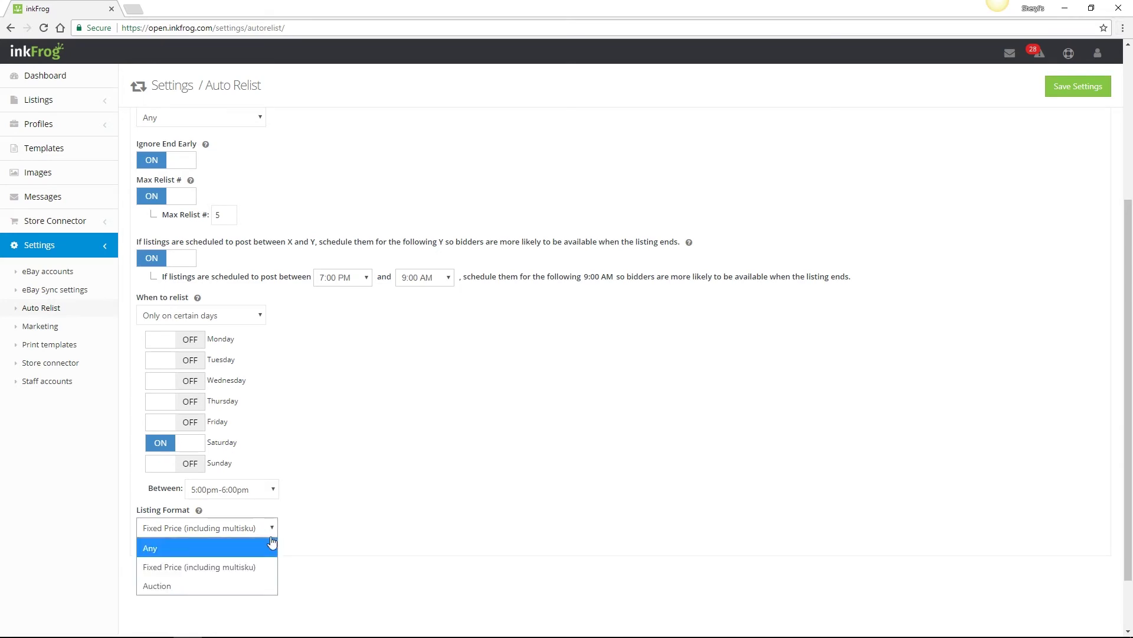
left_click(260, 572)
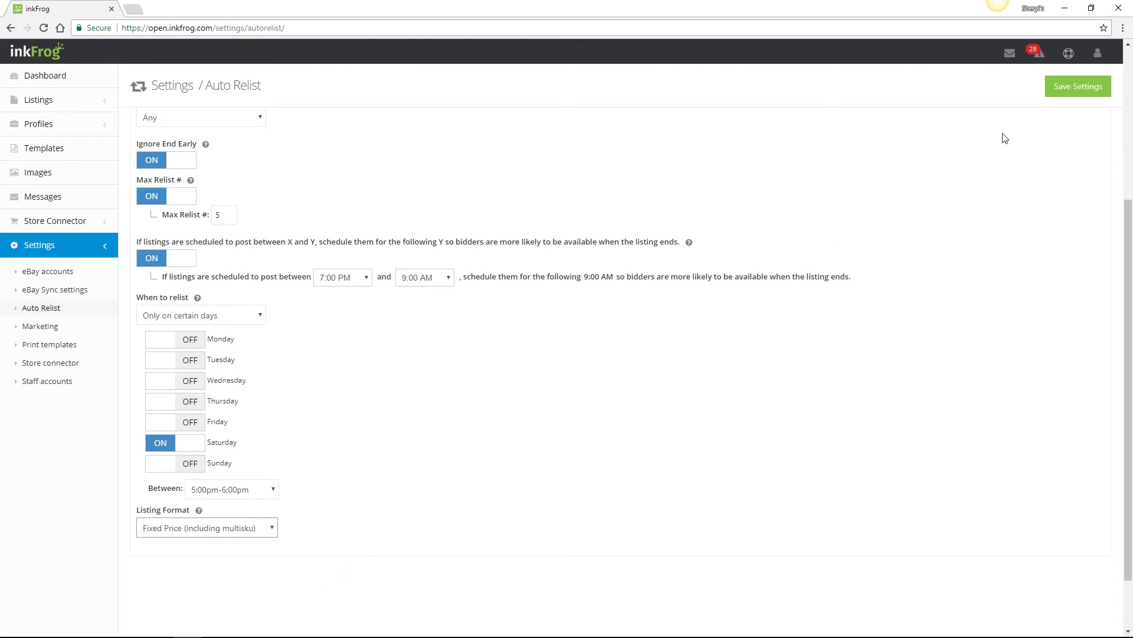
Step: In Marketing settings, turn on purchase confirmation and shipment tracking emails
left_click(93, 329)
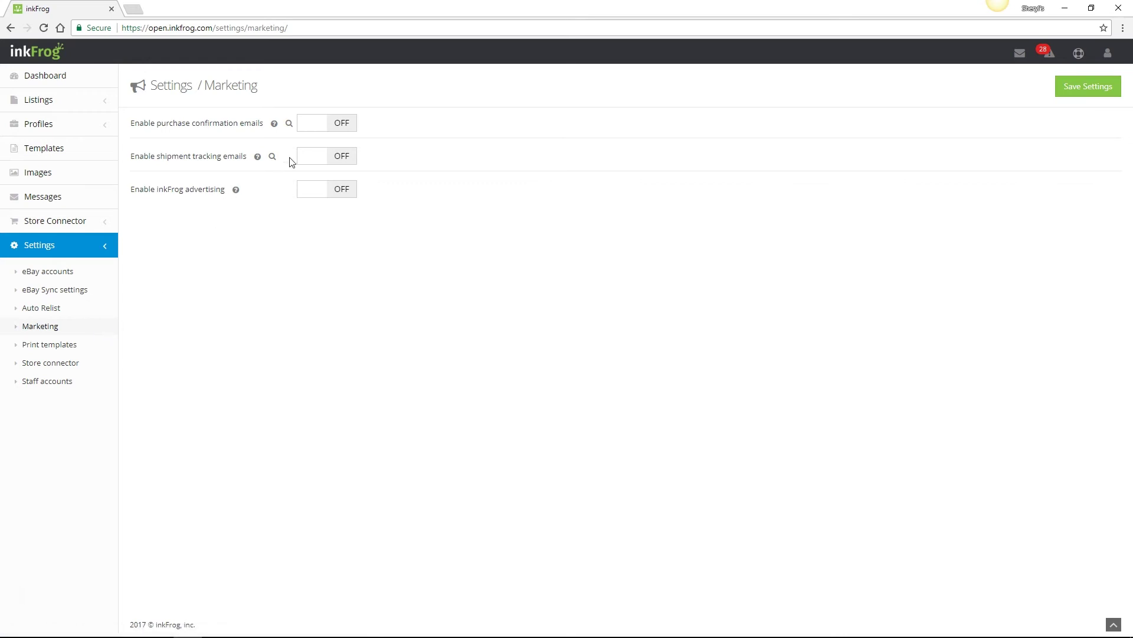
left_click(339, 129)
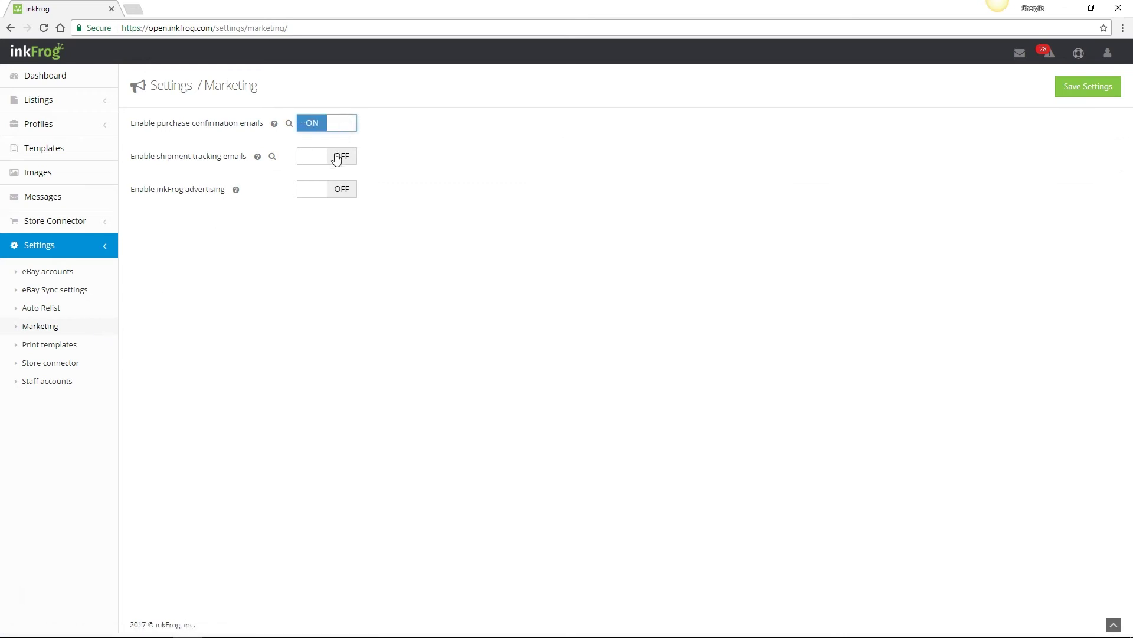
left_click(336, 162)
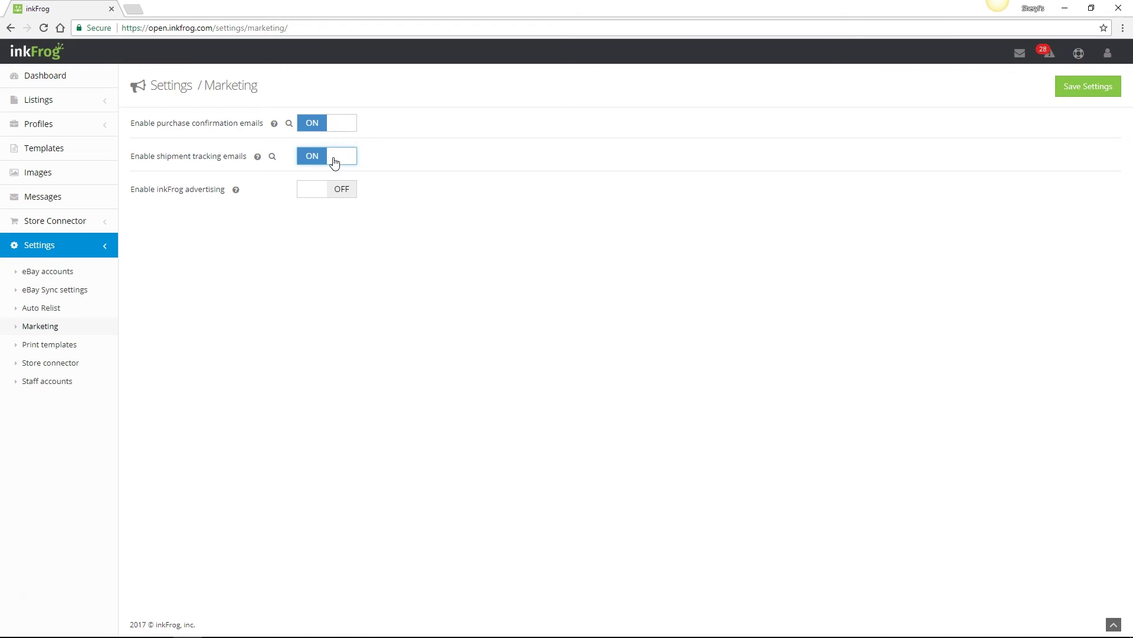
Step: Preview both sample emails, then leave inkFrog advertising switched off
left_click(289, 123)
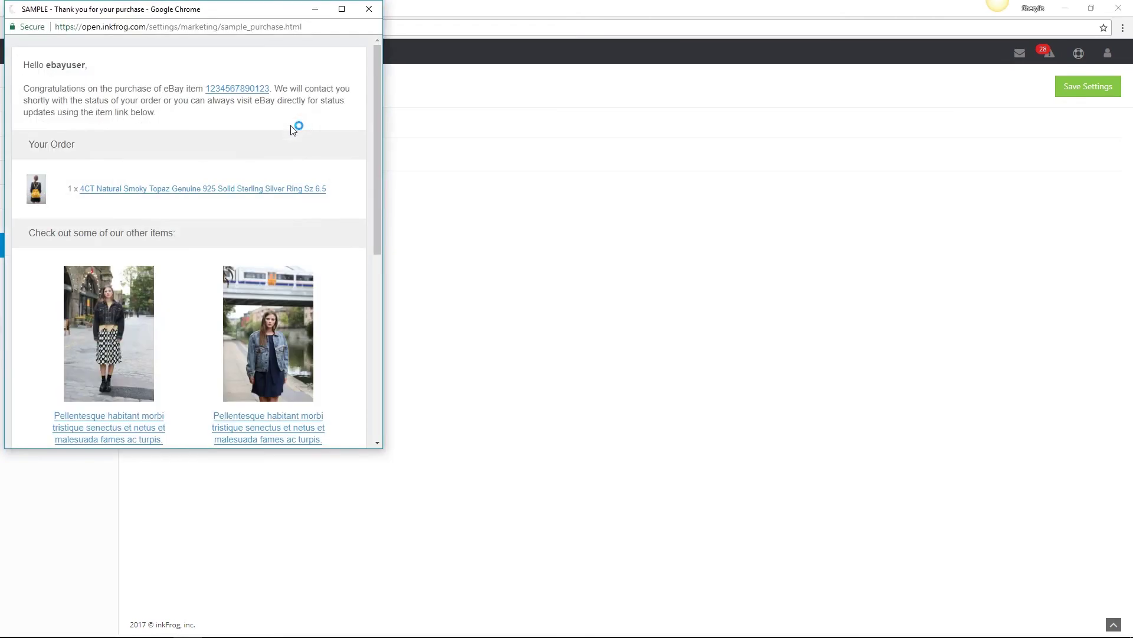
scroll(293, 149, "down", 6)
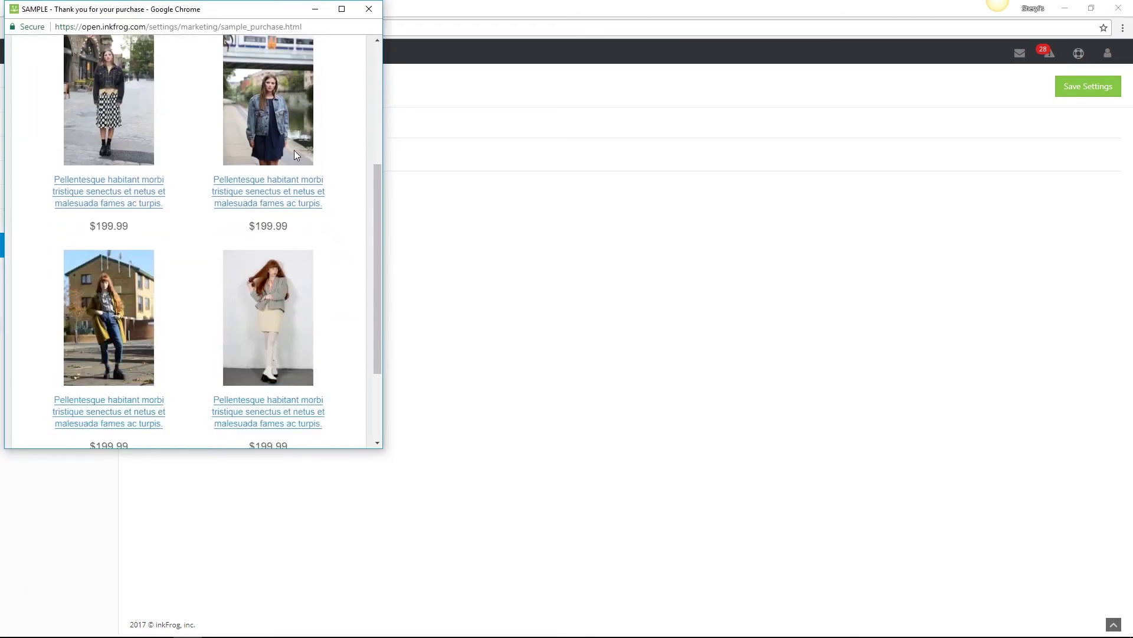
scroll(294, 151, "up", 6)
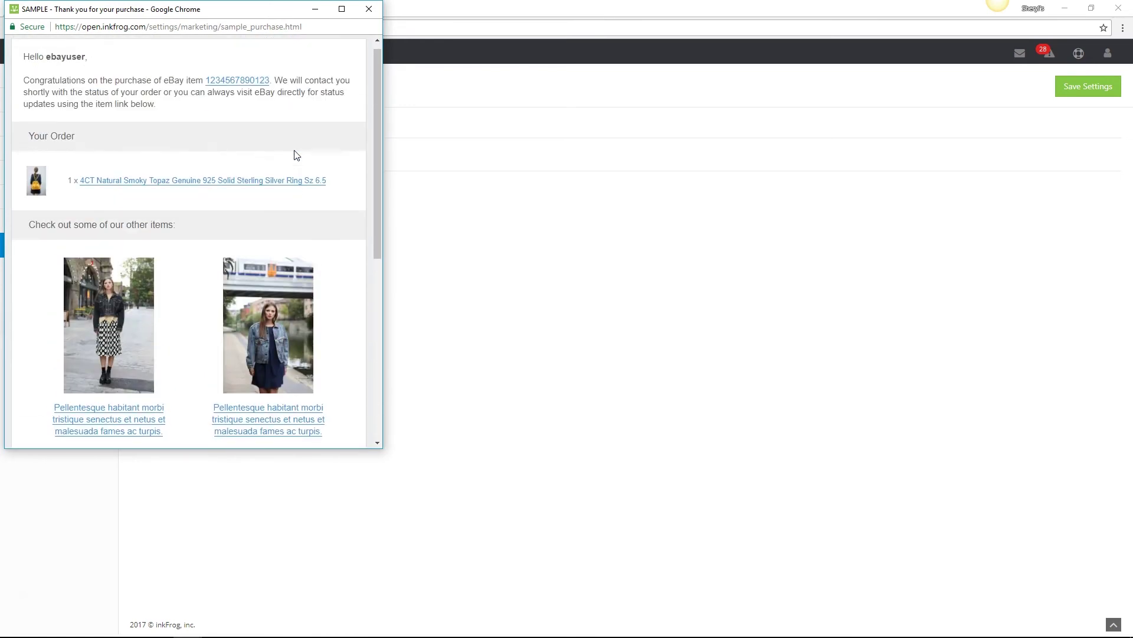
left_click(368, 10)
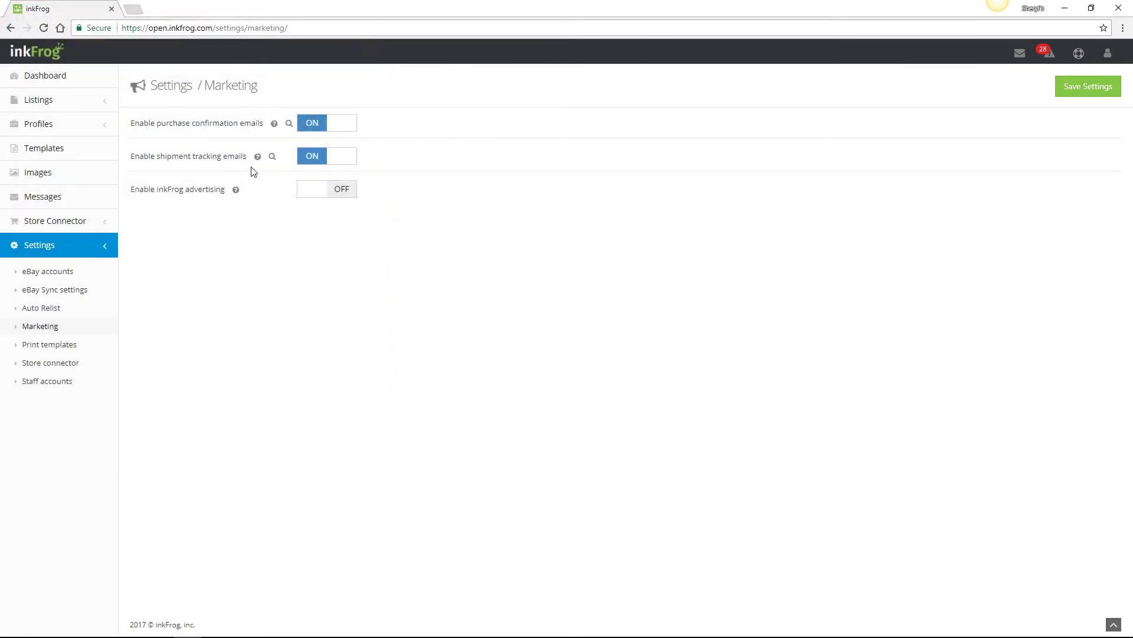
left_click(273, 156)
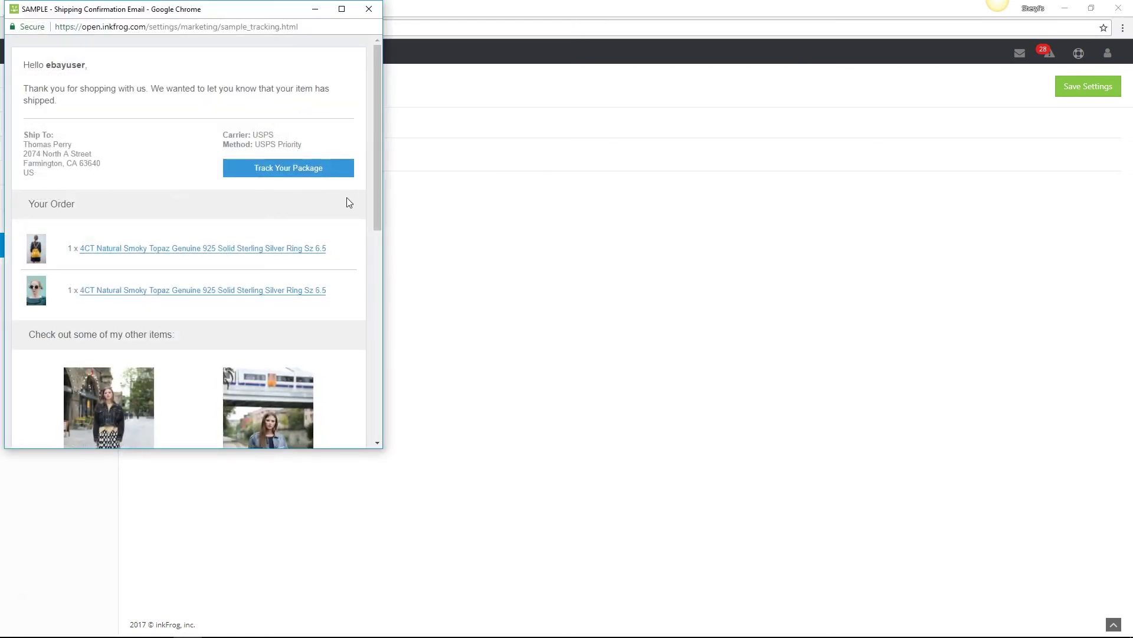
scroll(347, 199, "down", 5)
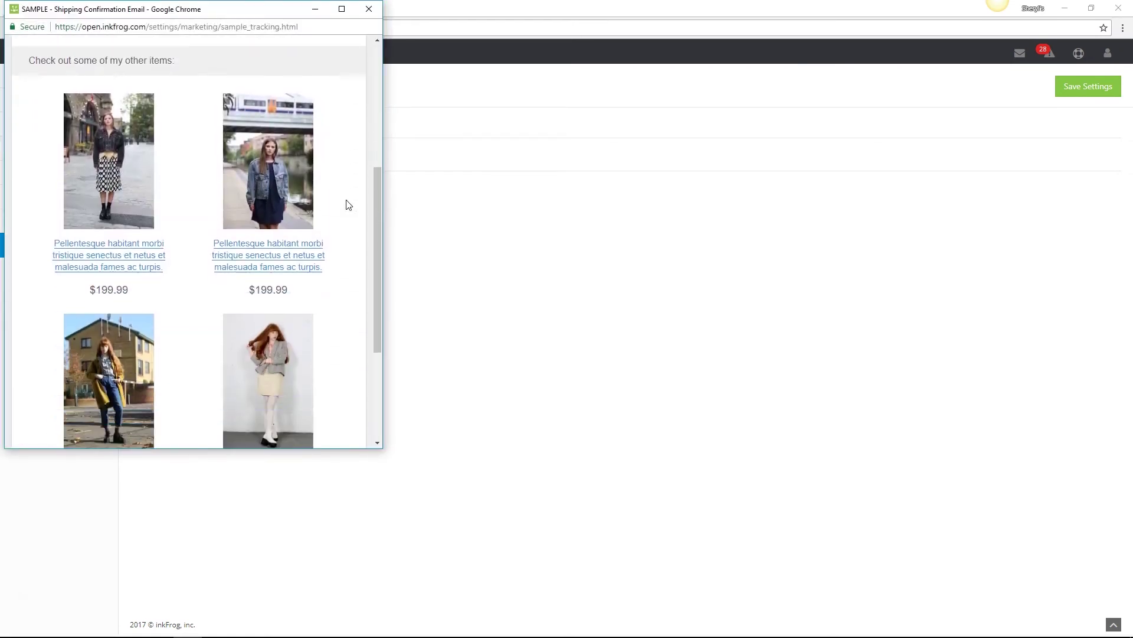
scroll(347, 204, "down", 1)
left_click(369, 9)
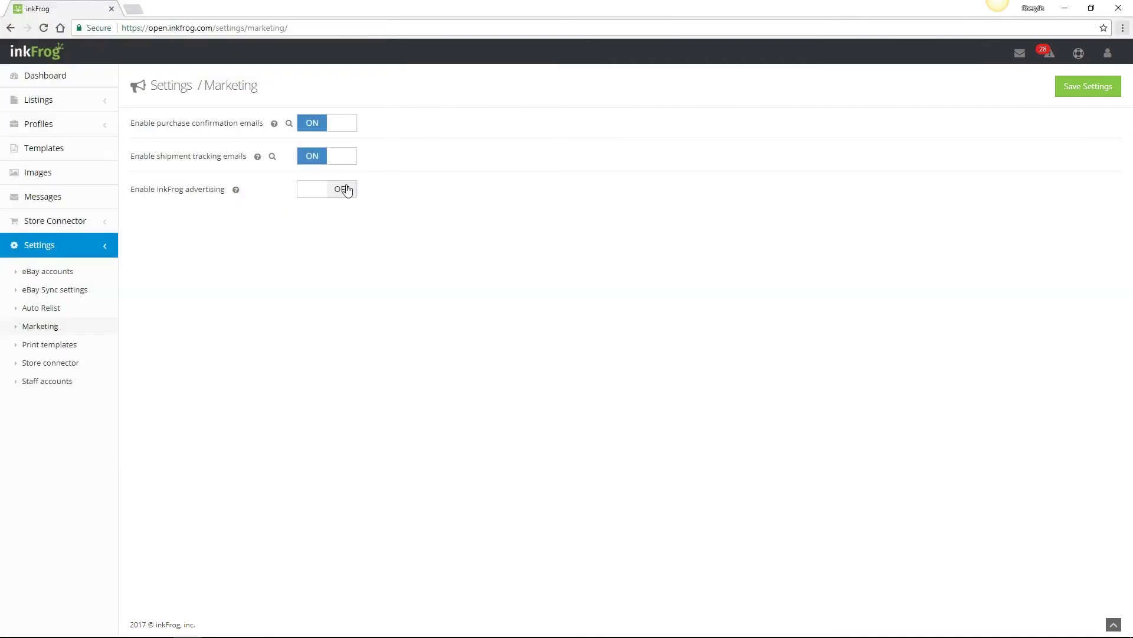
left_click(345, 191)
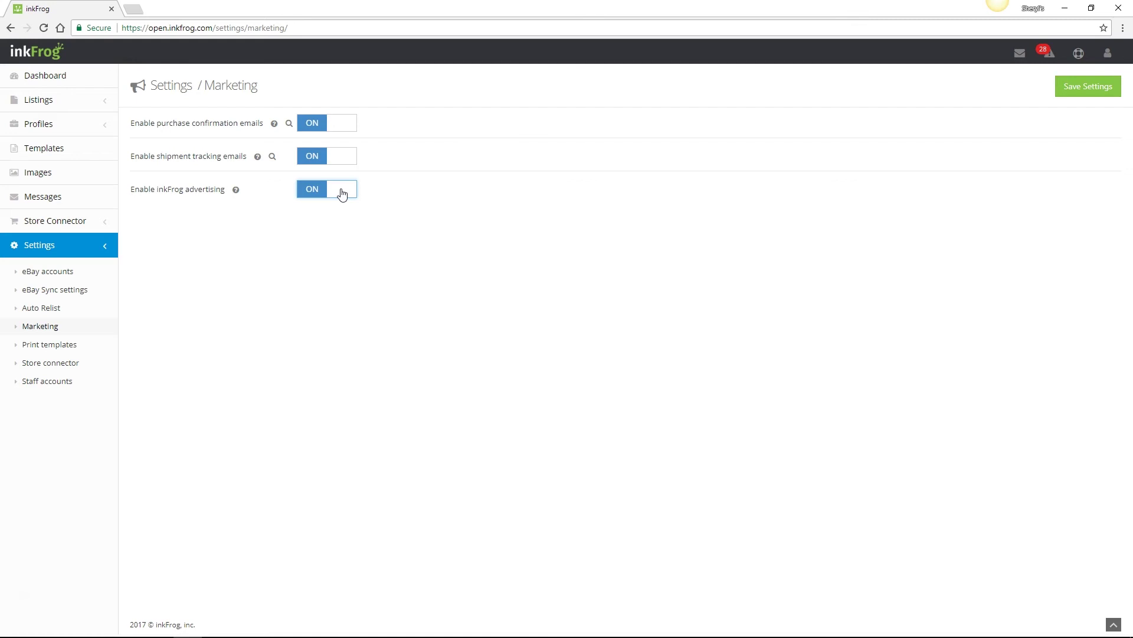
left_click(311, 197)
Step: Select orders #1007 and #1006 and print them via Bulk Actions > Print Orders
left_click(92, 470)
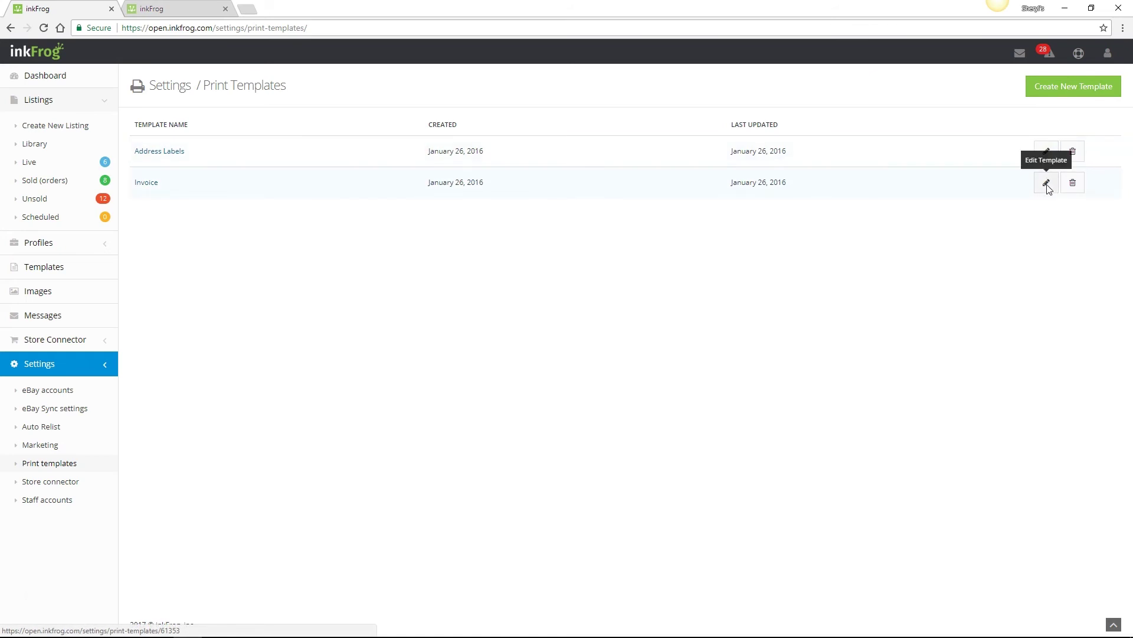
key("ctrl+Tab")
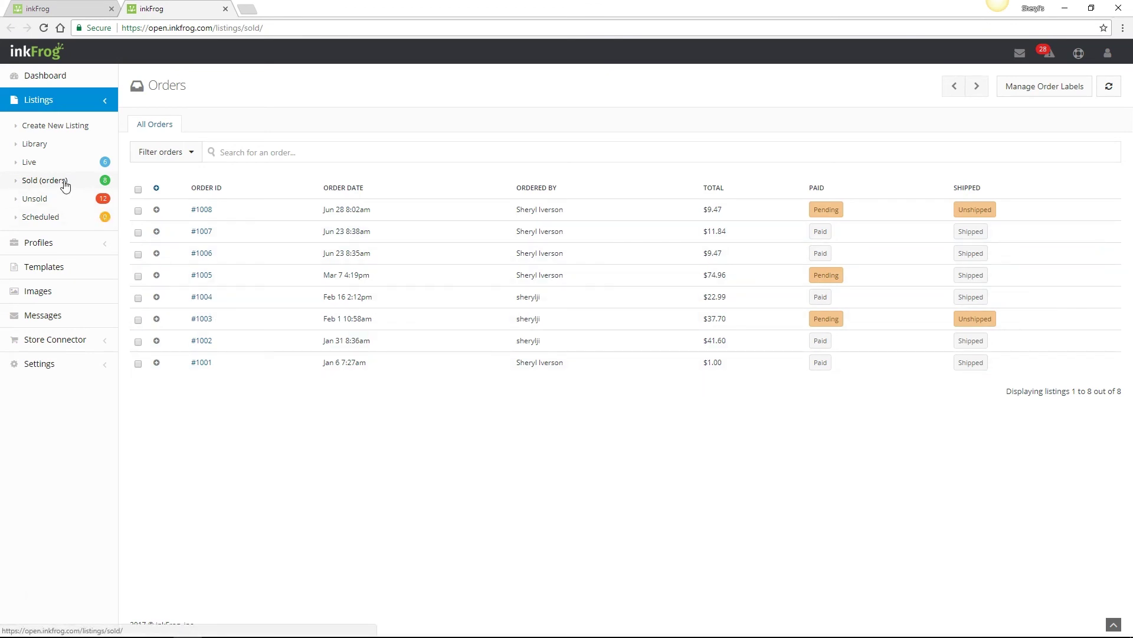
left_click(138, 232)
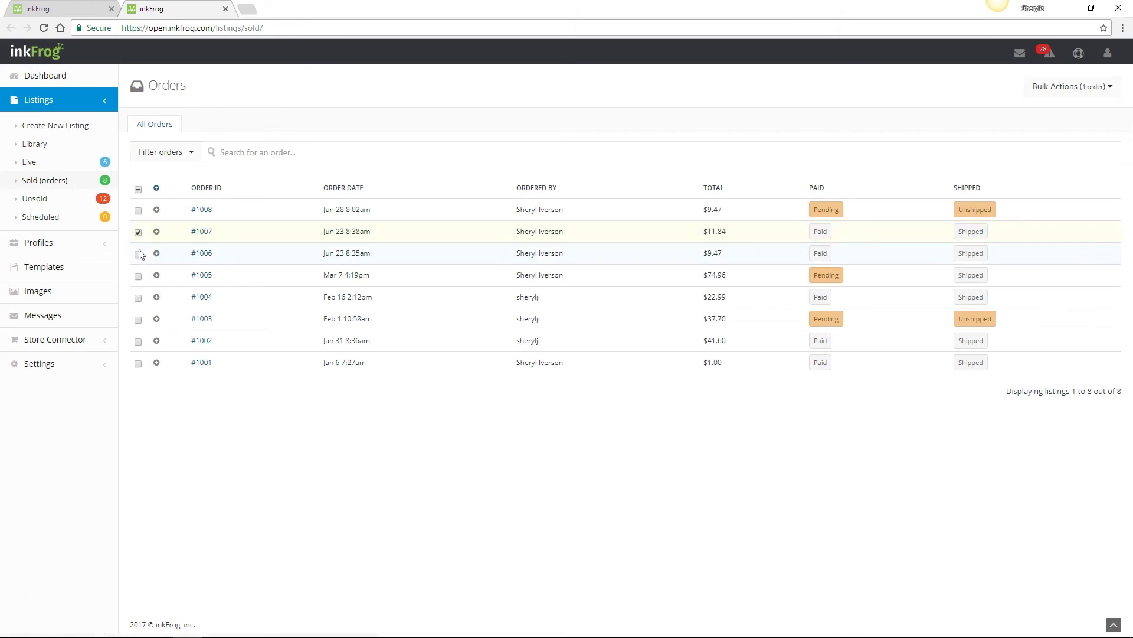
left_click(138, 254)
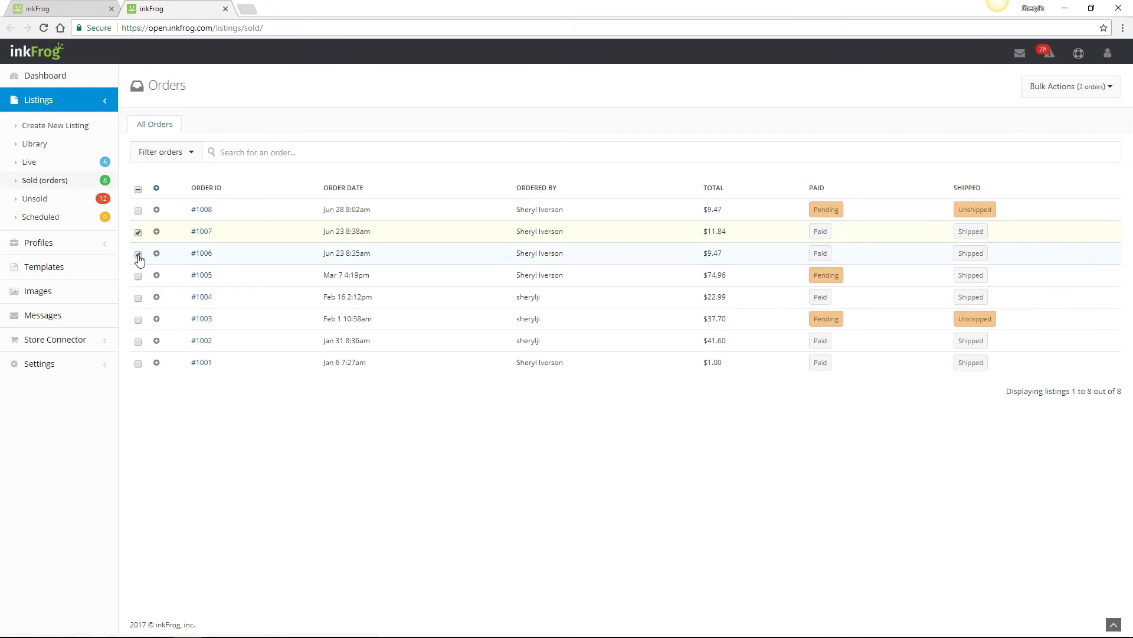
left_click(1055, 94)
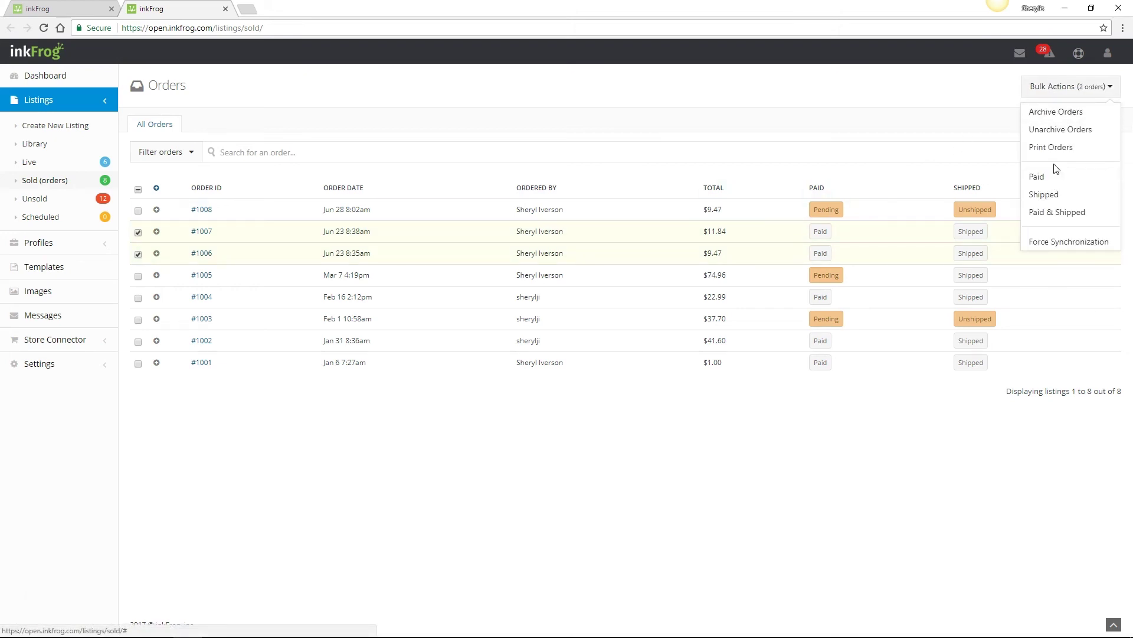
left_click(1052, 151)
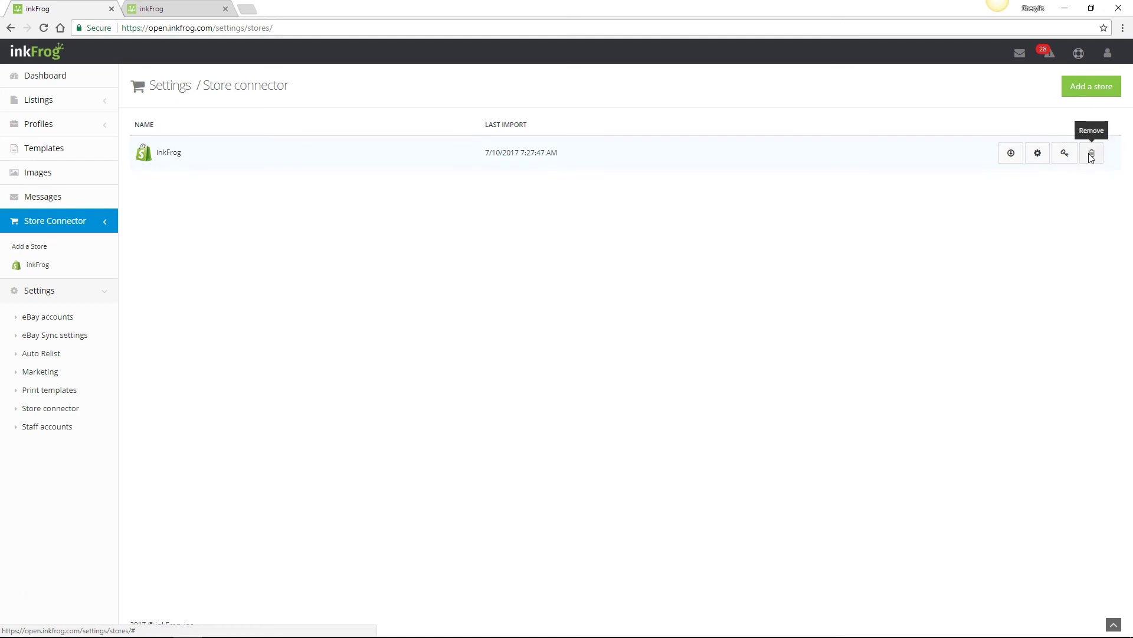
Step: Go to the Staff accounts page in the Settings sidebar
left_click(47, 427)
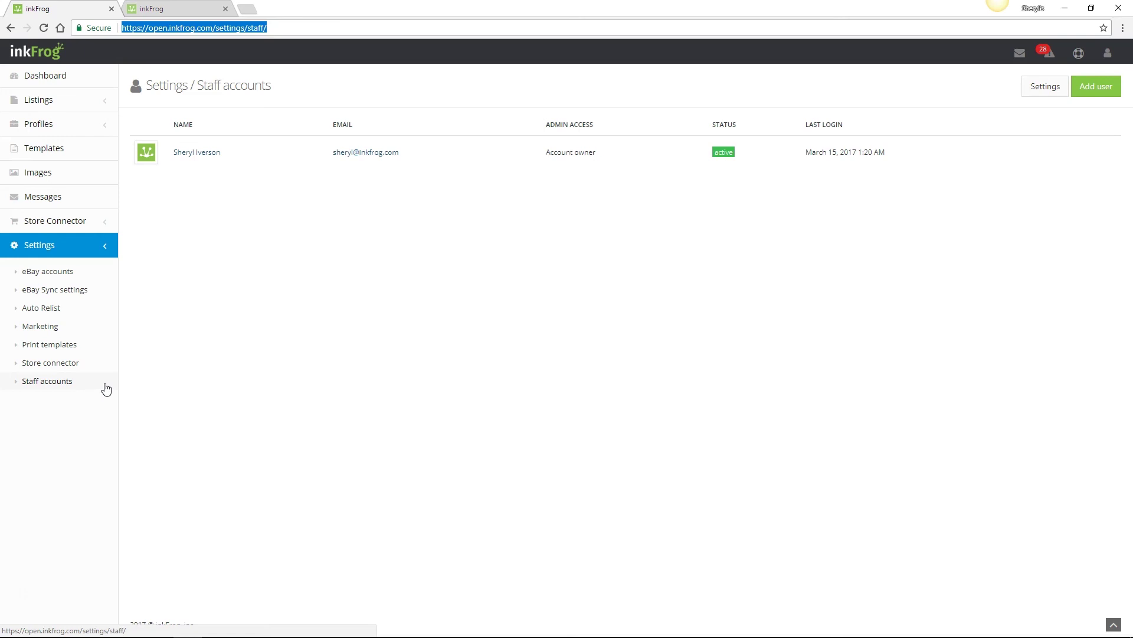
Step: Check the staff login username in the staff Settings dialog, then close it
left_click(1044, 97)
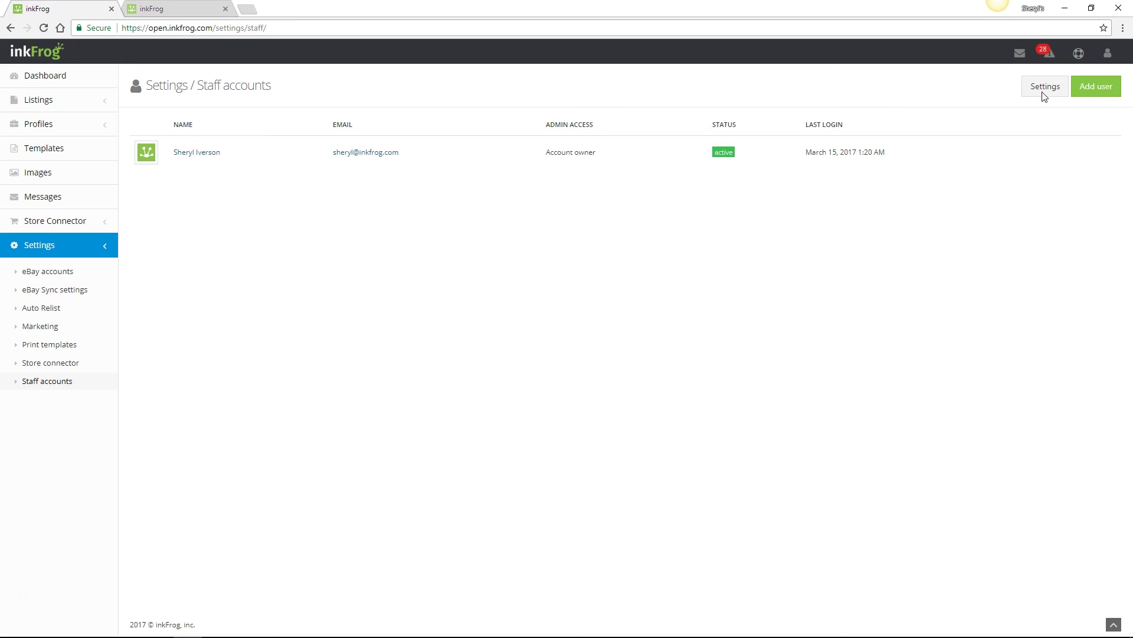
left_click(1044, 96)
double_click(628, 353)
left_click(602, 397)
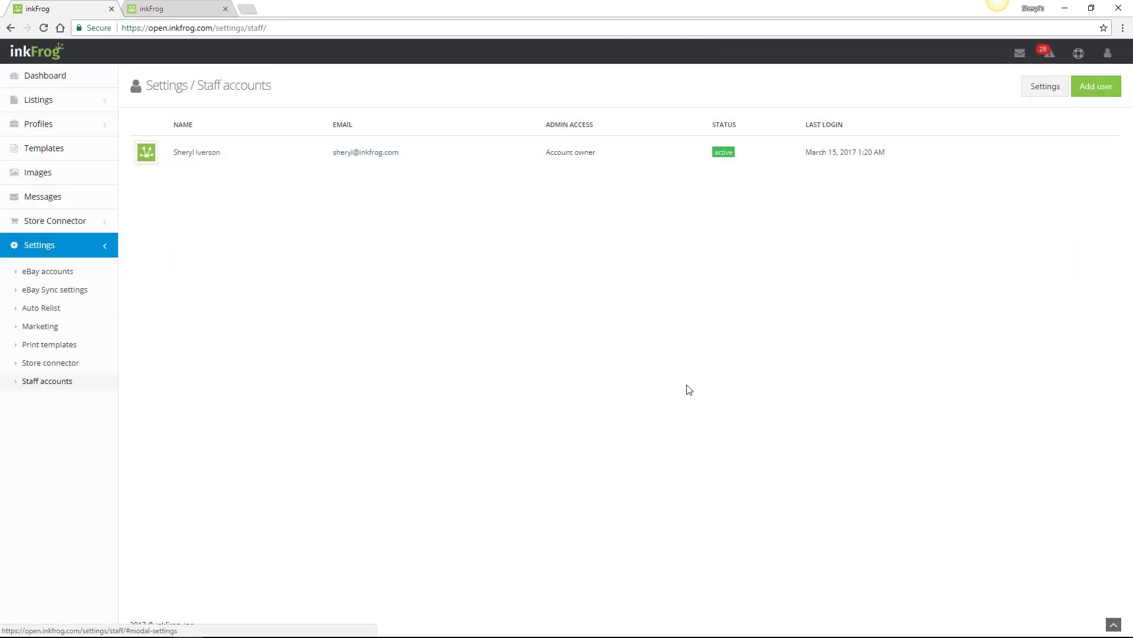
Step: Start a new staff user with limited admin access and Dashboard access removed
left_click(1095, 88)
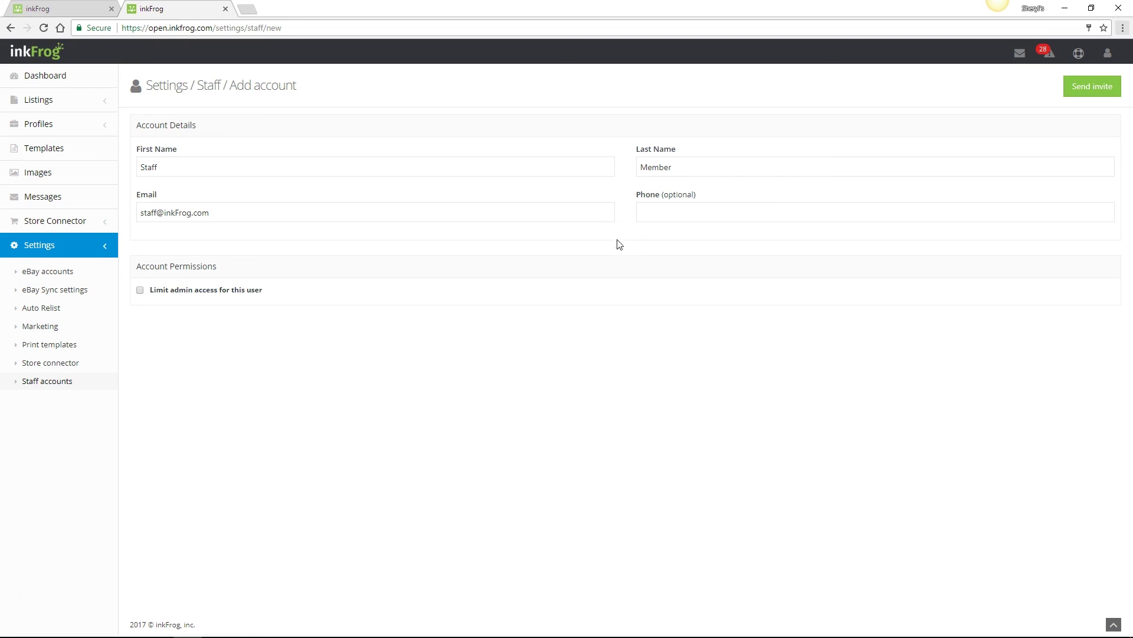
left_click(141, 291)
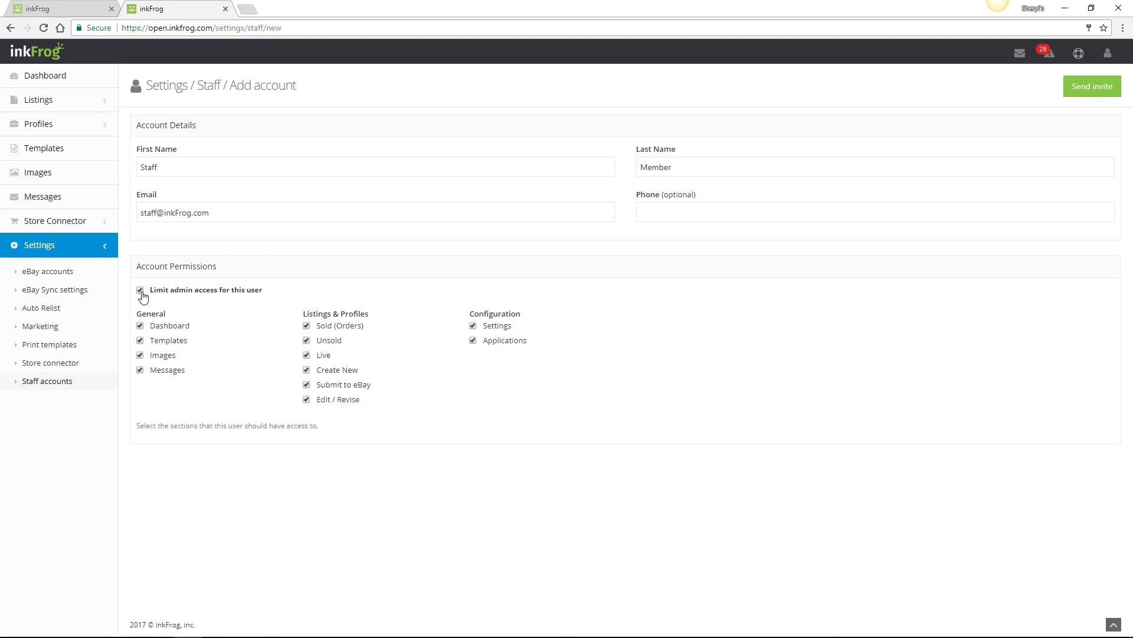
left_click(140, 326)
Step: Send the invite to the new limited-access staff member and review their login username settings
left_click(1076, 90)
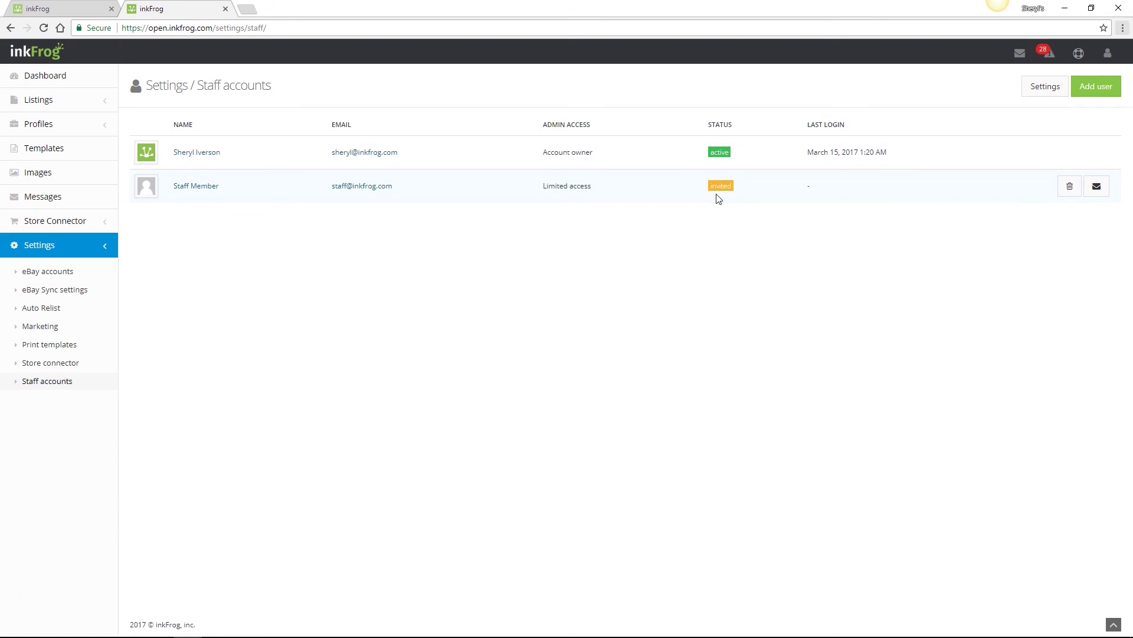
left_click(1039, 95)
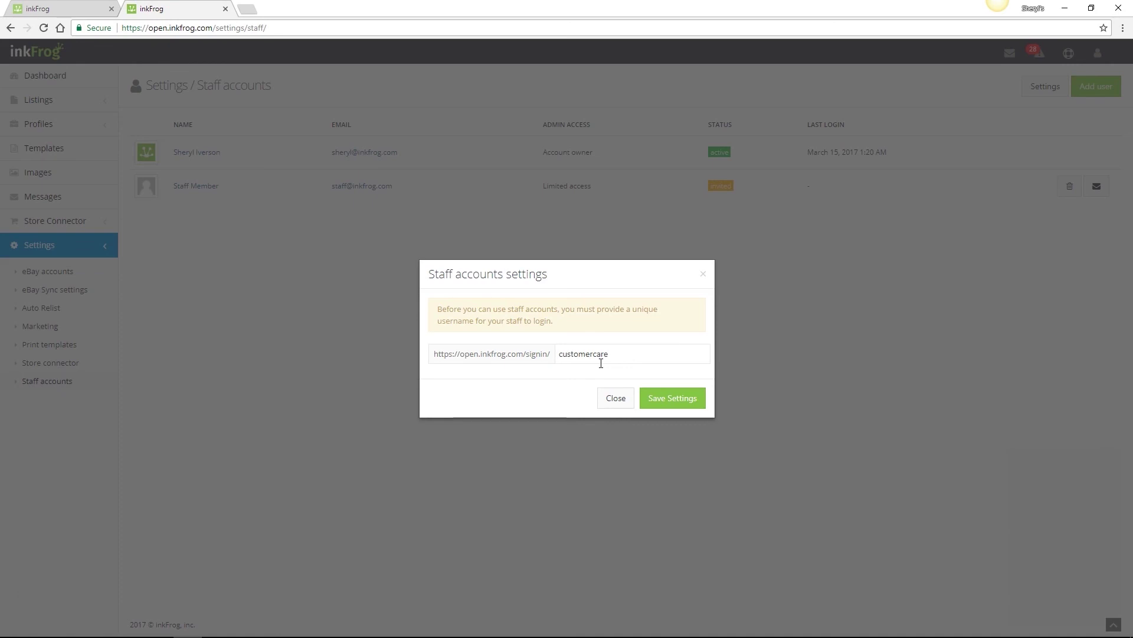
left_click(620, 395)
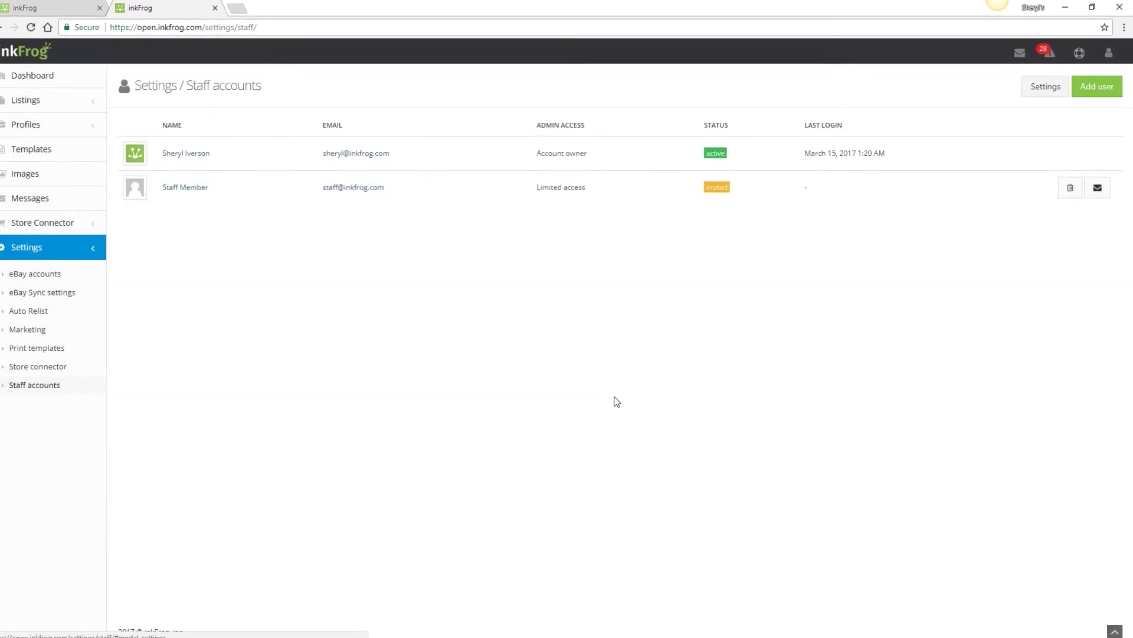